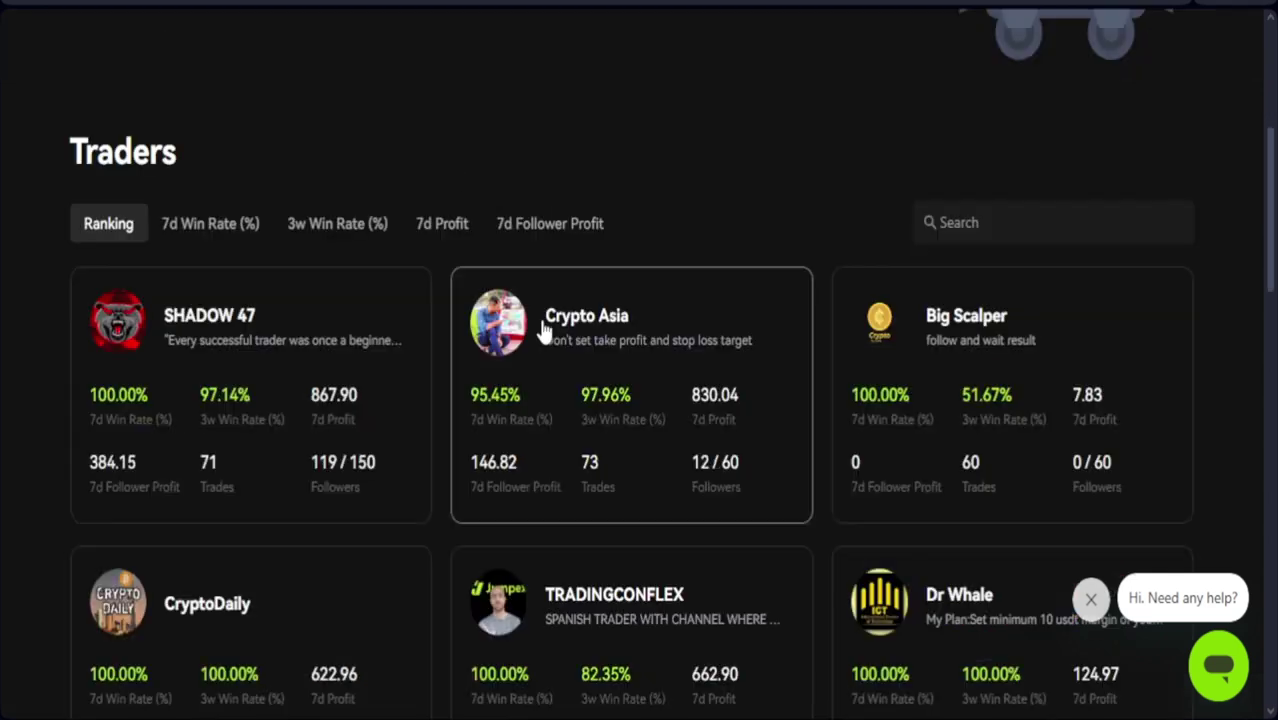
Scroll down the ranked Copy Trade traders list, then back up to the top
{"action": "scroll", "coordinate": [542, 328], "scroll_direction": "down", "scroll_amount": 3}
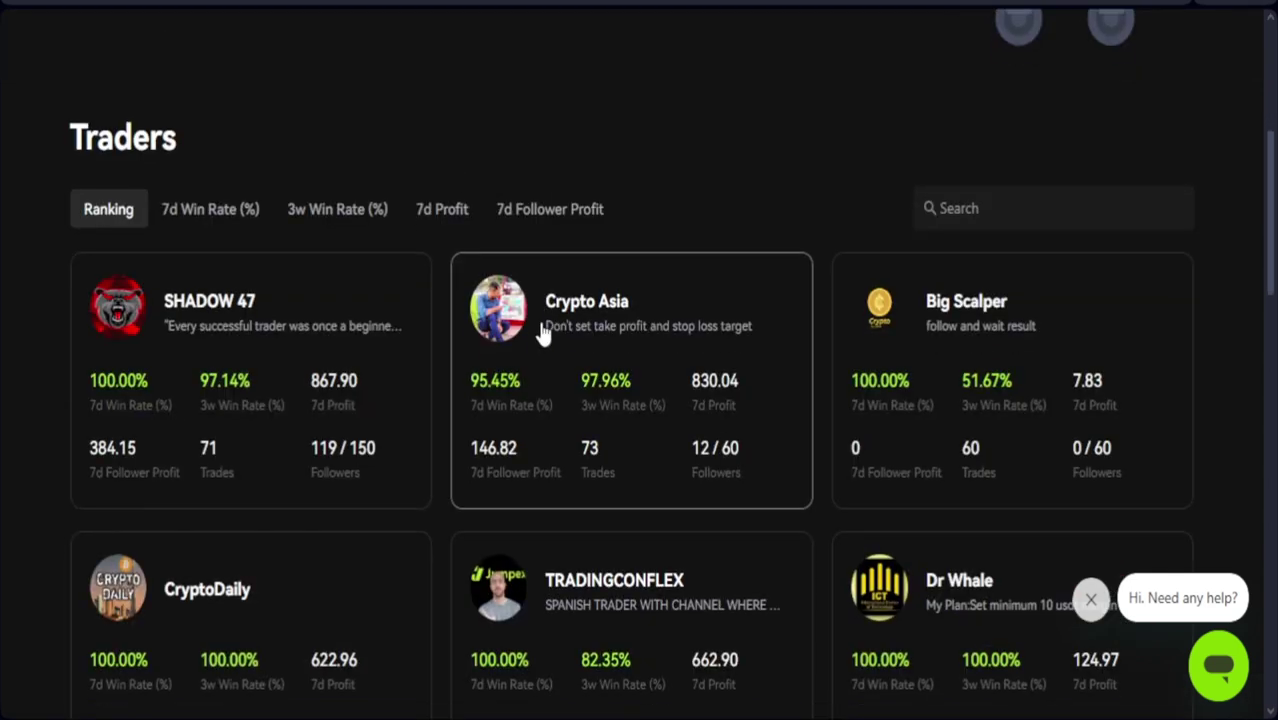
{"action": "scroll", "coordinate": [540, 338], "scroll_direction": "down", "scroll_amount": 3}
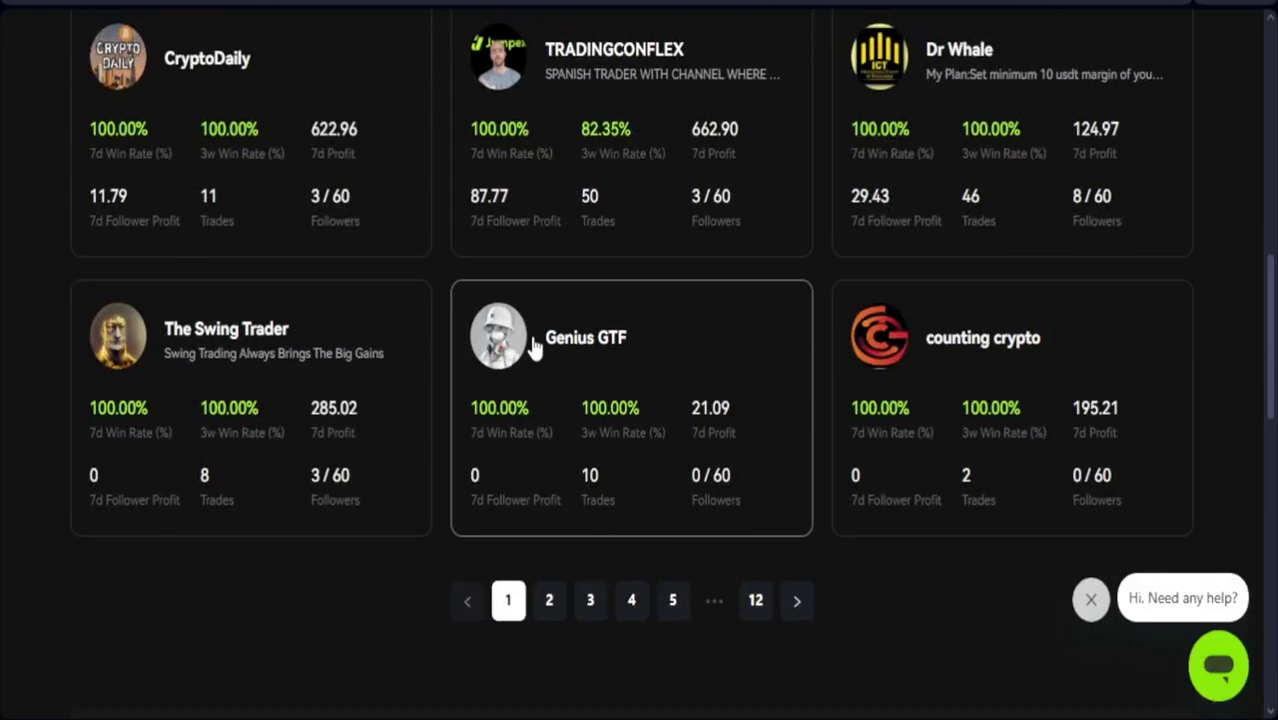
{"action": "scroll", "coordinate": [533, 344], "scroll_direction": "up", "scroll_amount": 5}
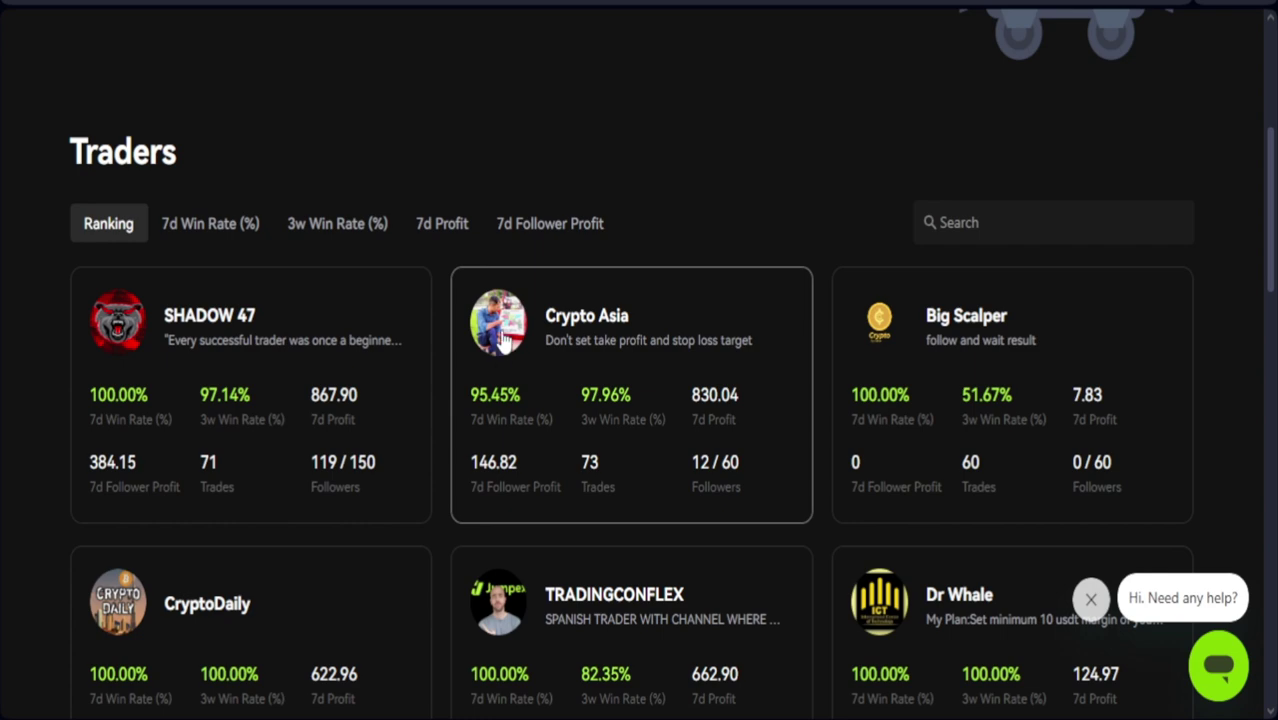
{"action": "scroll", "coordinate": [470, 345], "scroll_direction": "up", "scroll_amount": 4}
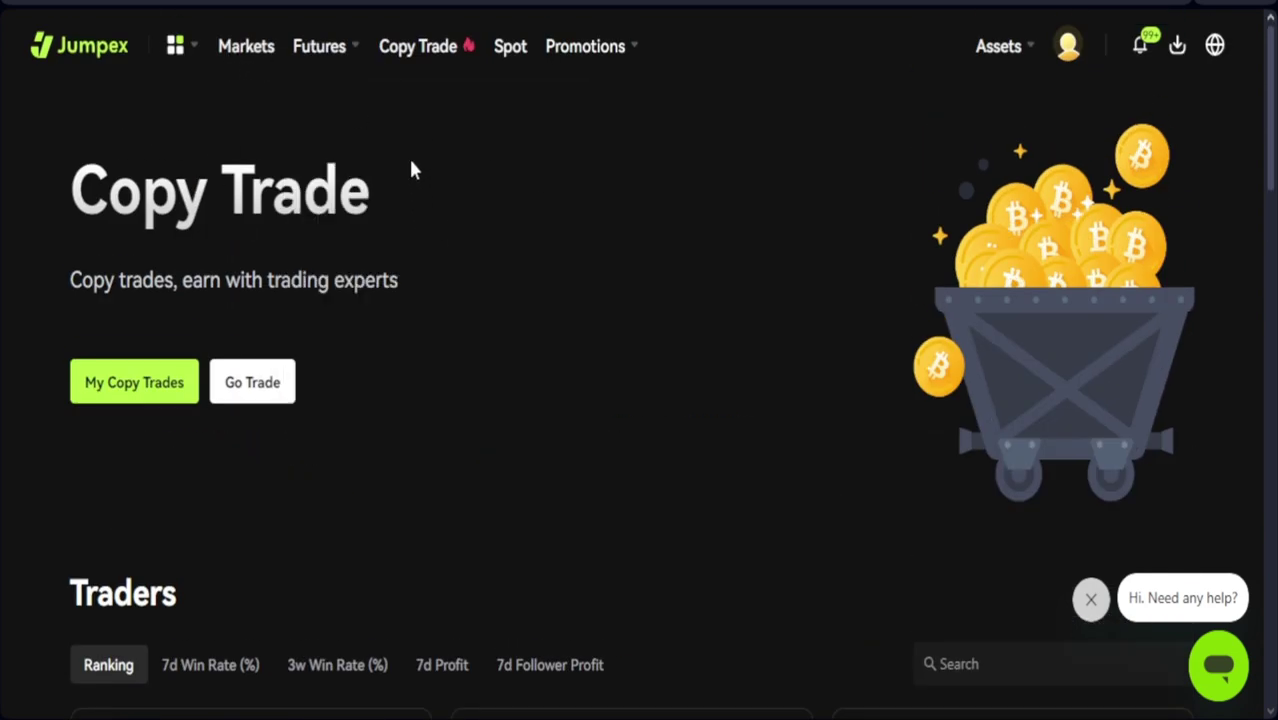
Drop open the Futures menu in the top navigation bar
{"action": "mouse_move", "coordinate": [320, 50]}
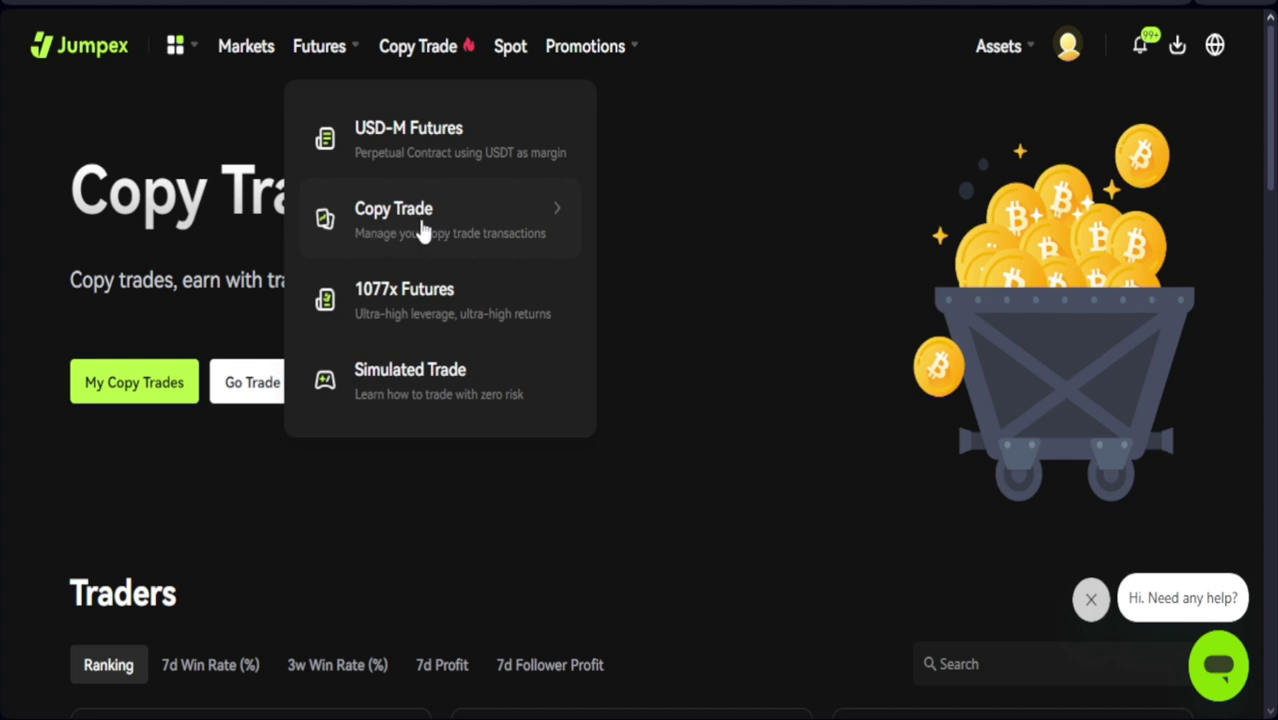
Open the USD-M Futures BTC/USDT page, check the perpetual pair list, then close it
{"action": "left_click", "coordinate": [428, 140]}
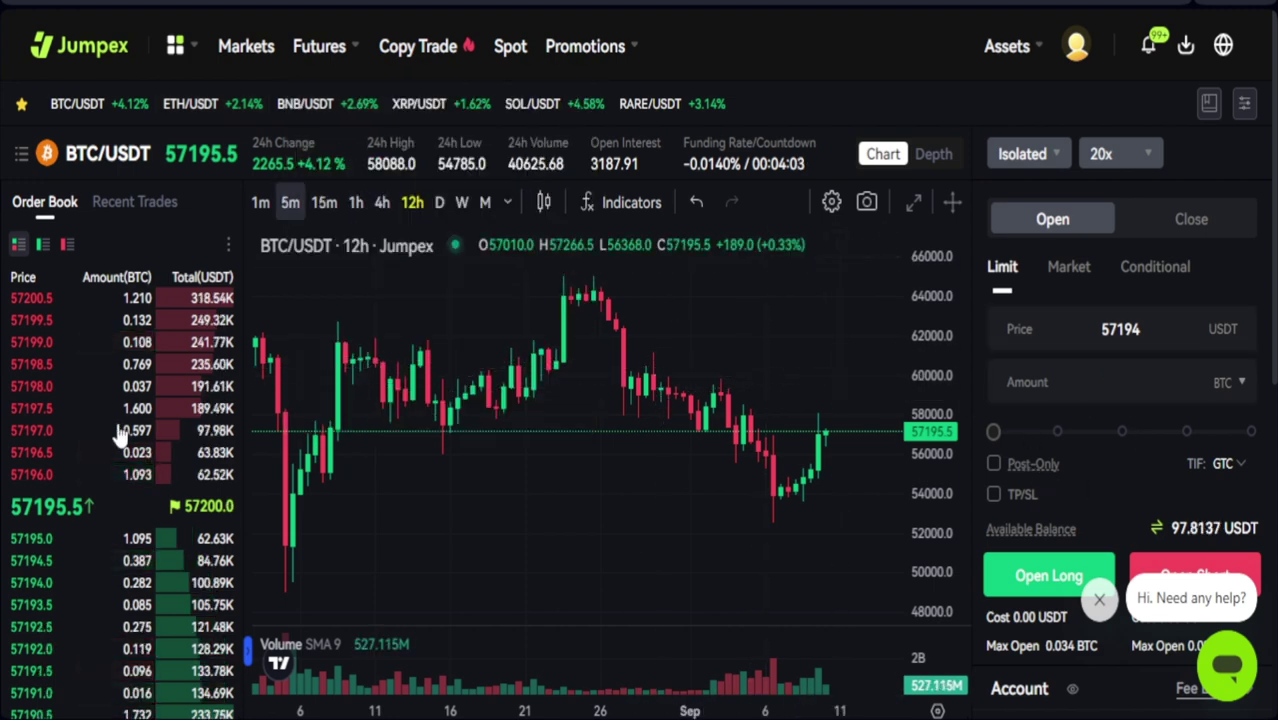
{"action": "left_click", "coordinate": [102, 158]}
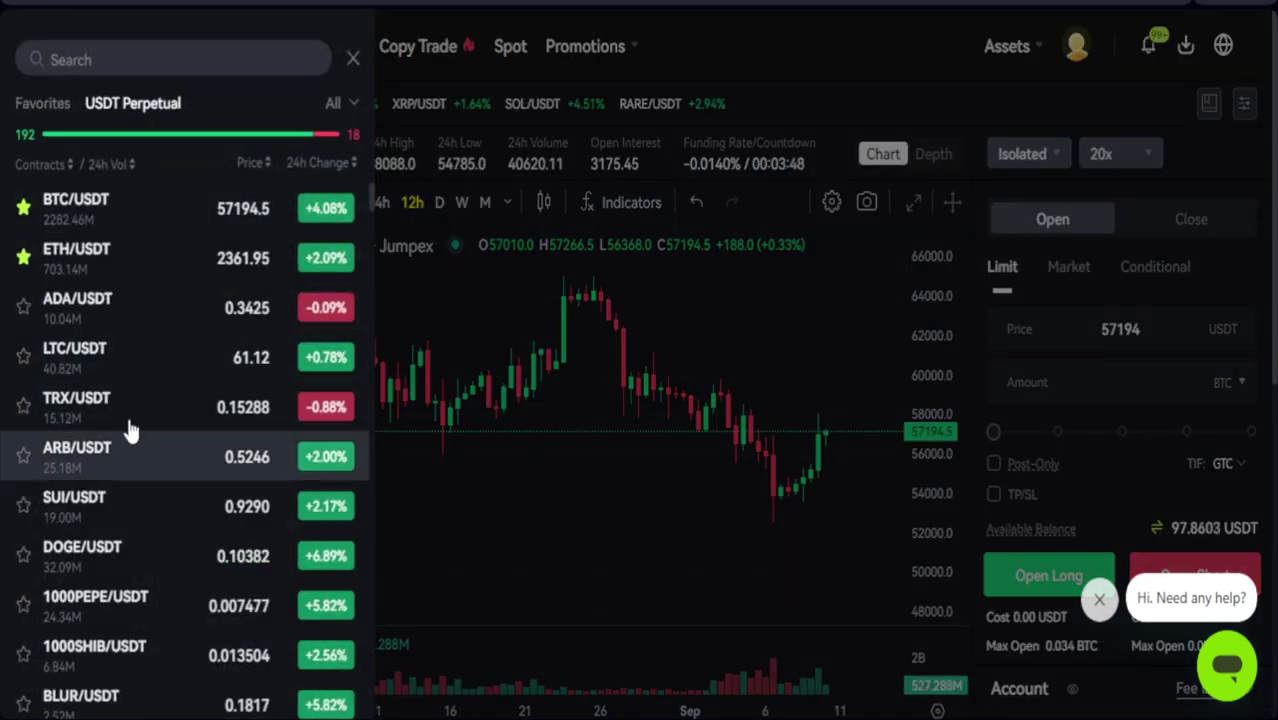
{"action": "left_click", "coordinate": [805, 80]}
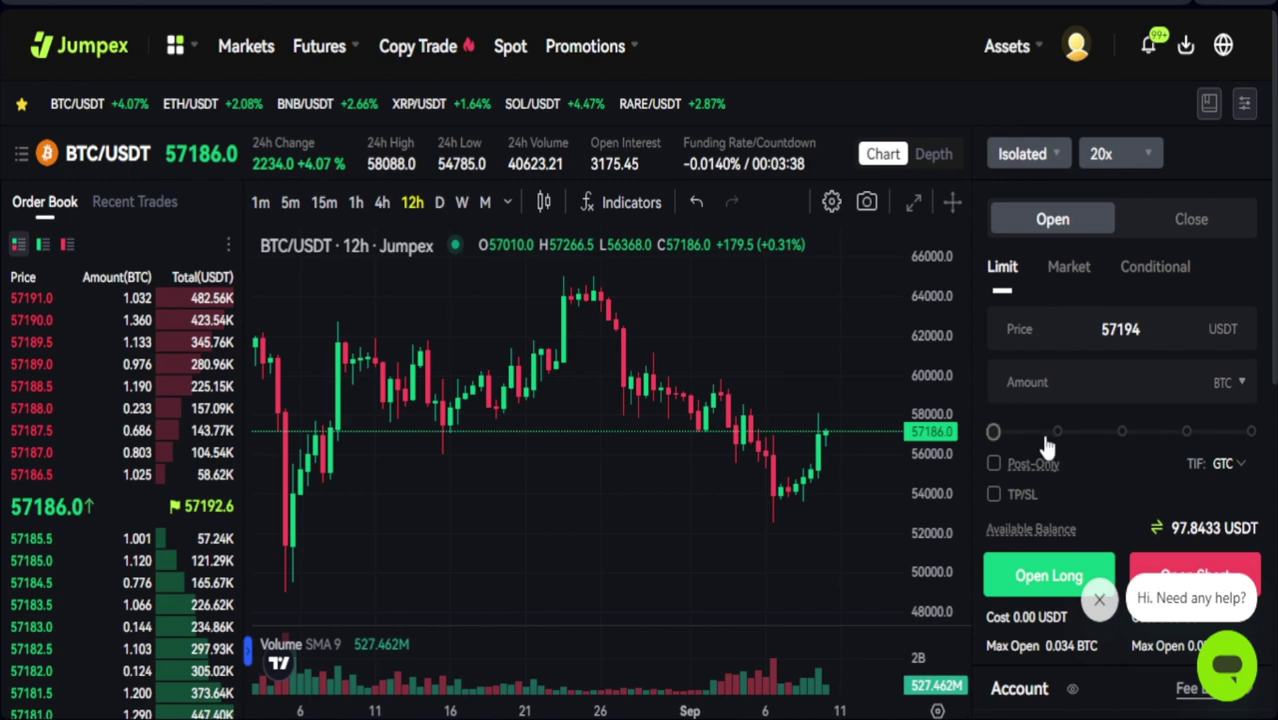
{"action": "scroll", "coordinate": [1047, 445], "scroll_direction": "down", "scroll_amount": 5}
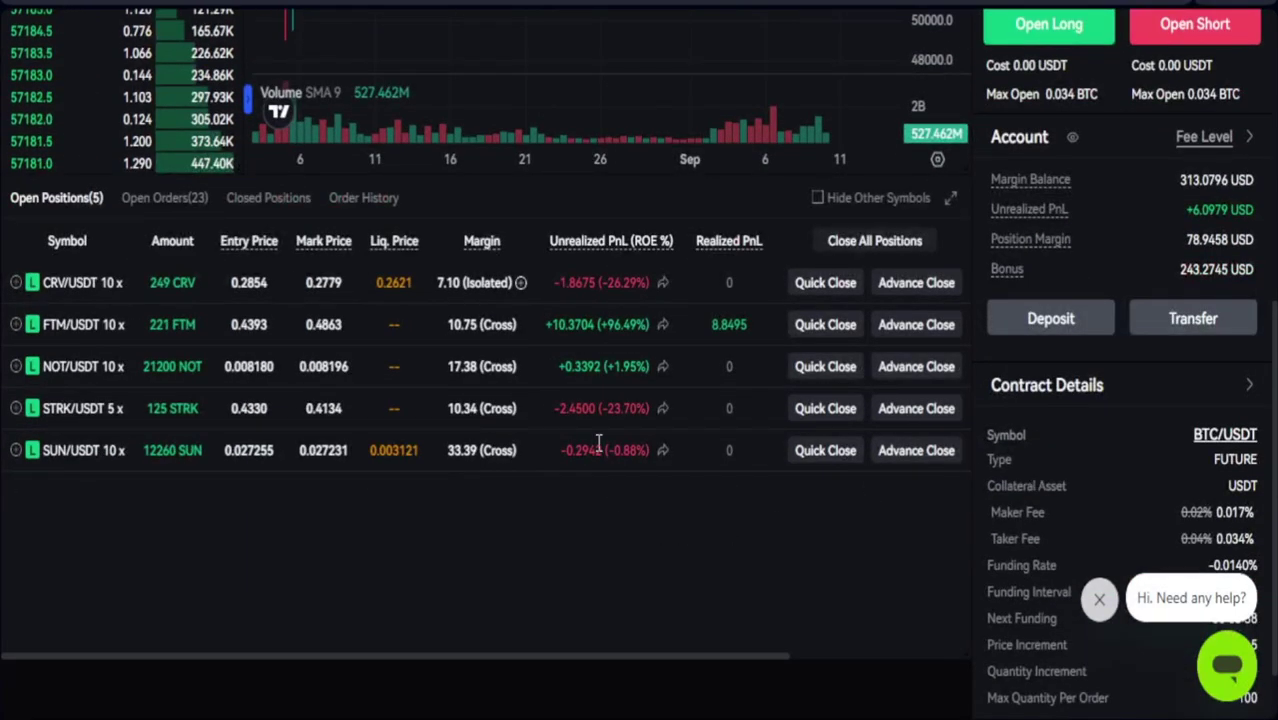
{"action": "scroll", "coordinate": [596, 400], "scroll_direction": "up", "scroll_amount": 1}
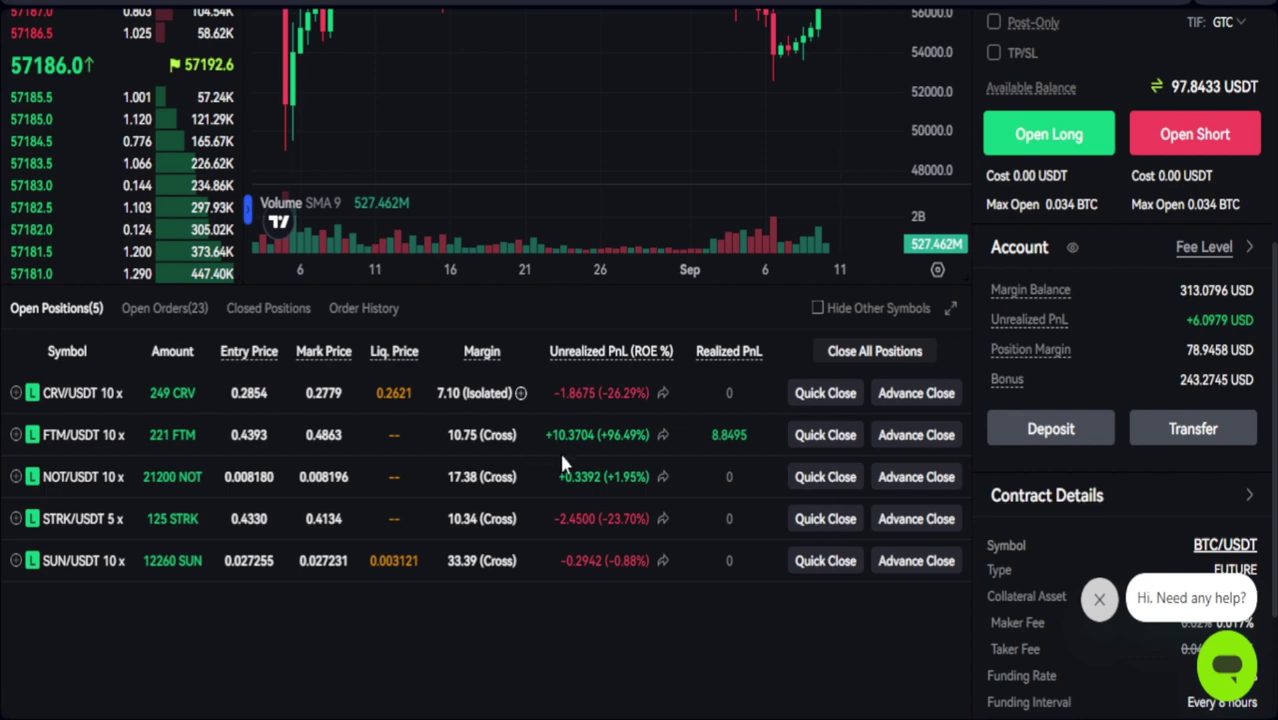
{"action": "scroll", "coordinate": [742, 485], "scroll_direction": "up", "scroll_amount": 4}
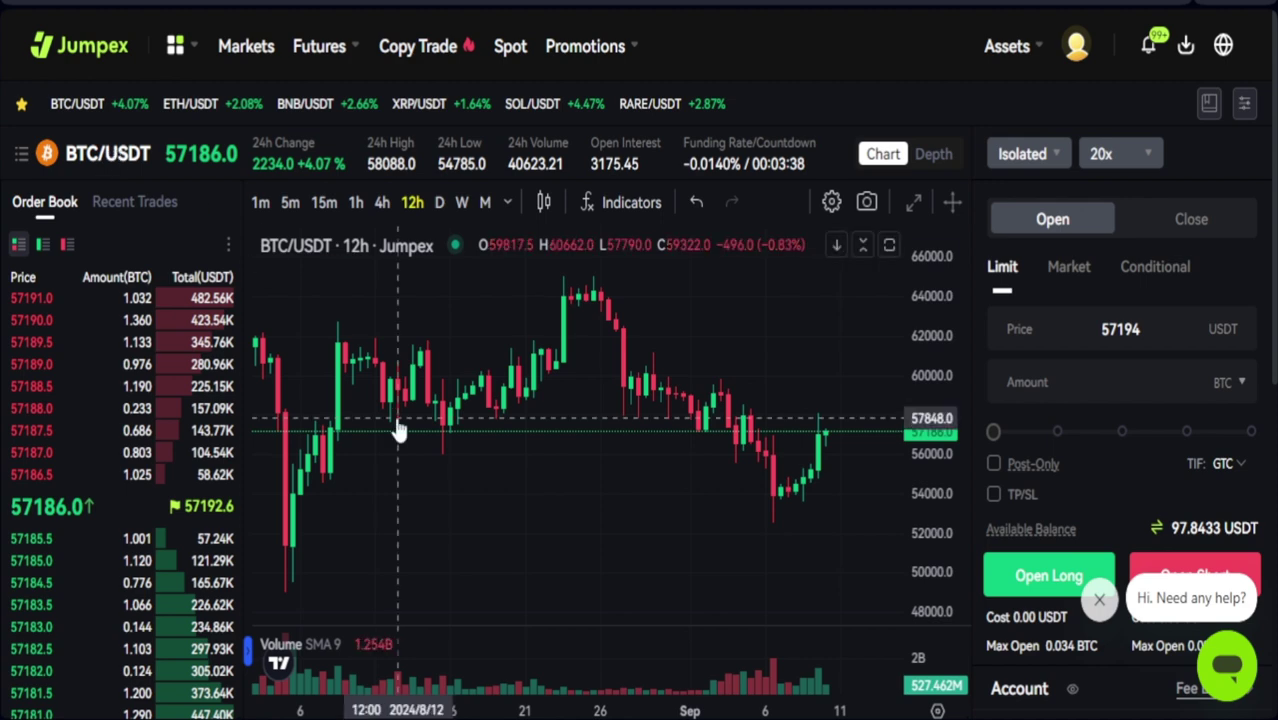
{"action": "left_click_drag", "start_coordinate": [712, 490], "coordinate": [656, 500]}
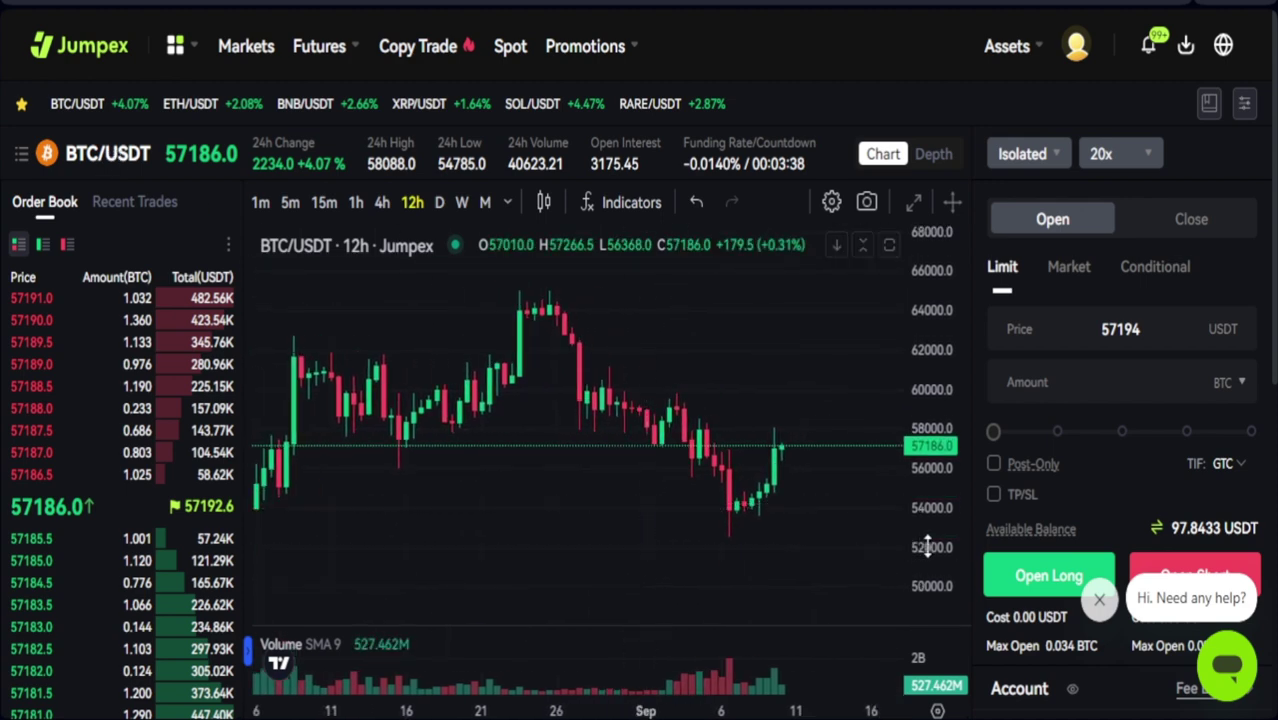
{"action": "left_click_drag", "start_coordinate": [935, 543], "coordinate": [935, 520]}
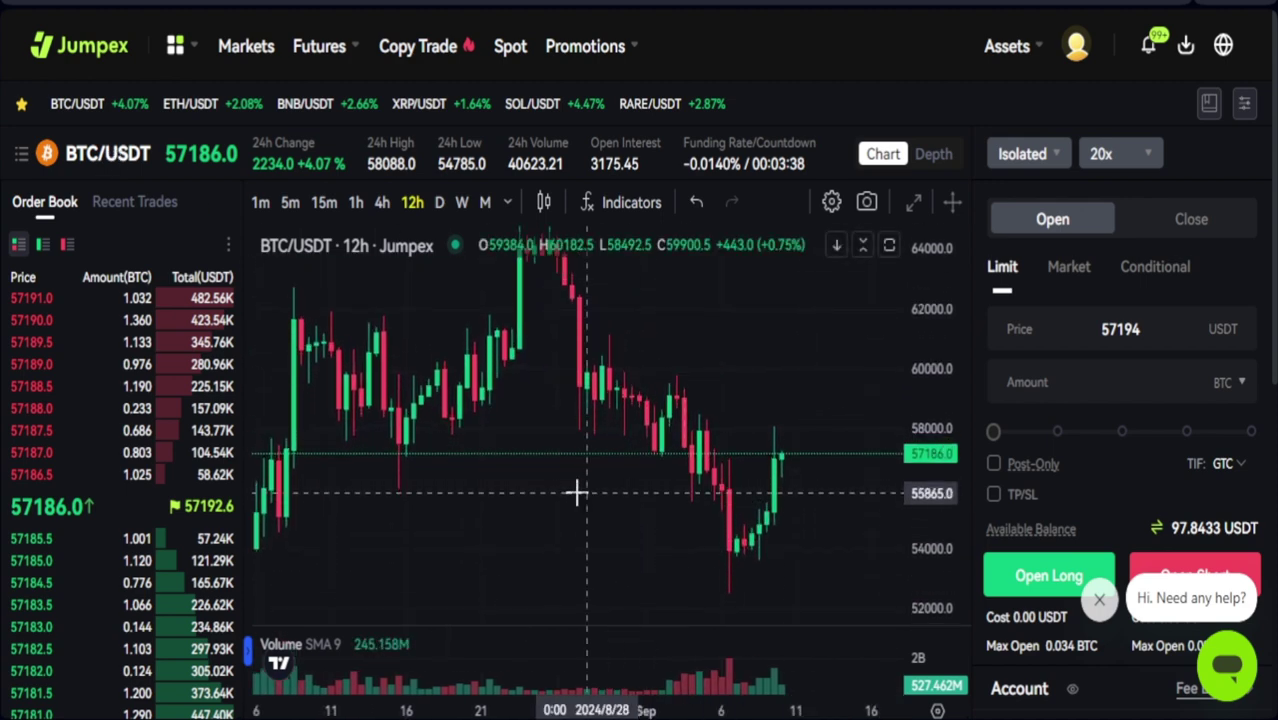
{"action": "scroll", "coordinate": [628, 536], "scroll_direction": "up", "scroll_amount": 2}
{"action": "left_click_drag", "start_coordinate": [628, 536], "coordinate": [593, 520]}
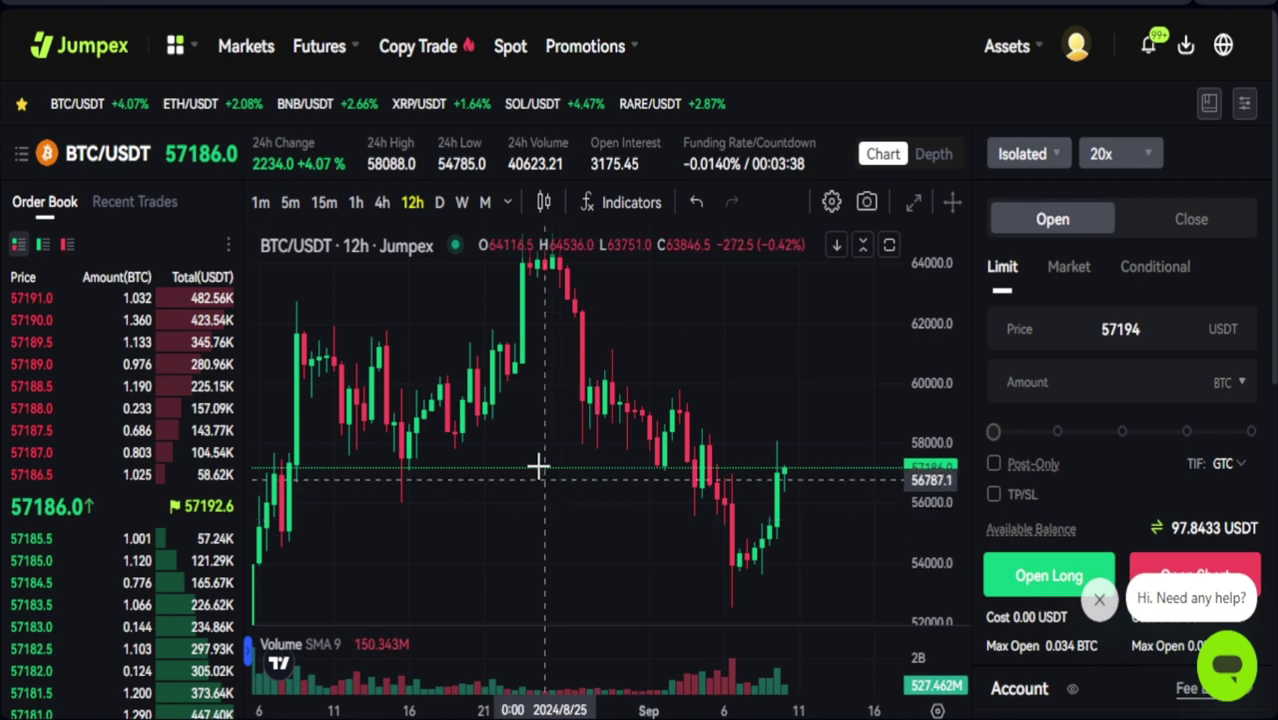
Search 'ema' and add Moving Average Exponential (EMA 9) to the BTC/USDT chart
{"action": "left_click", "coordinate": [626, 205]}
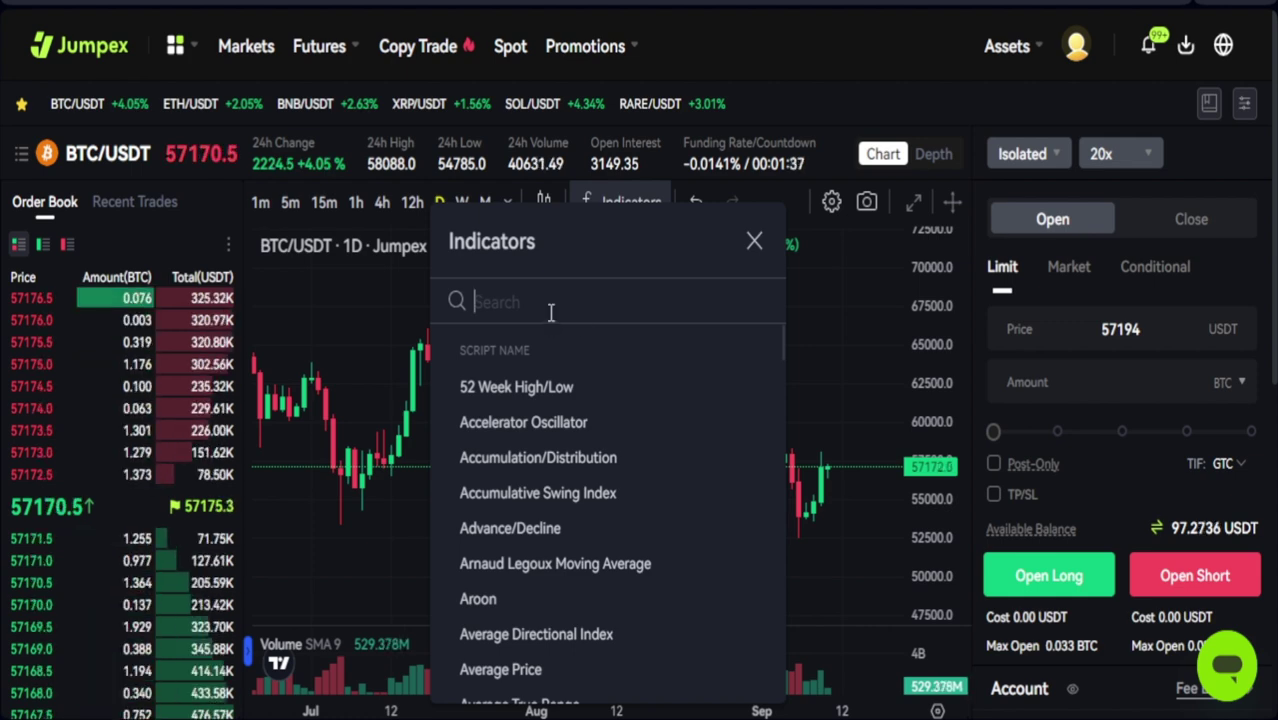
{"action": "type", "text": "em"}
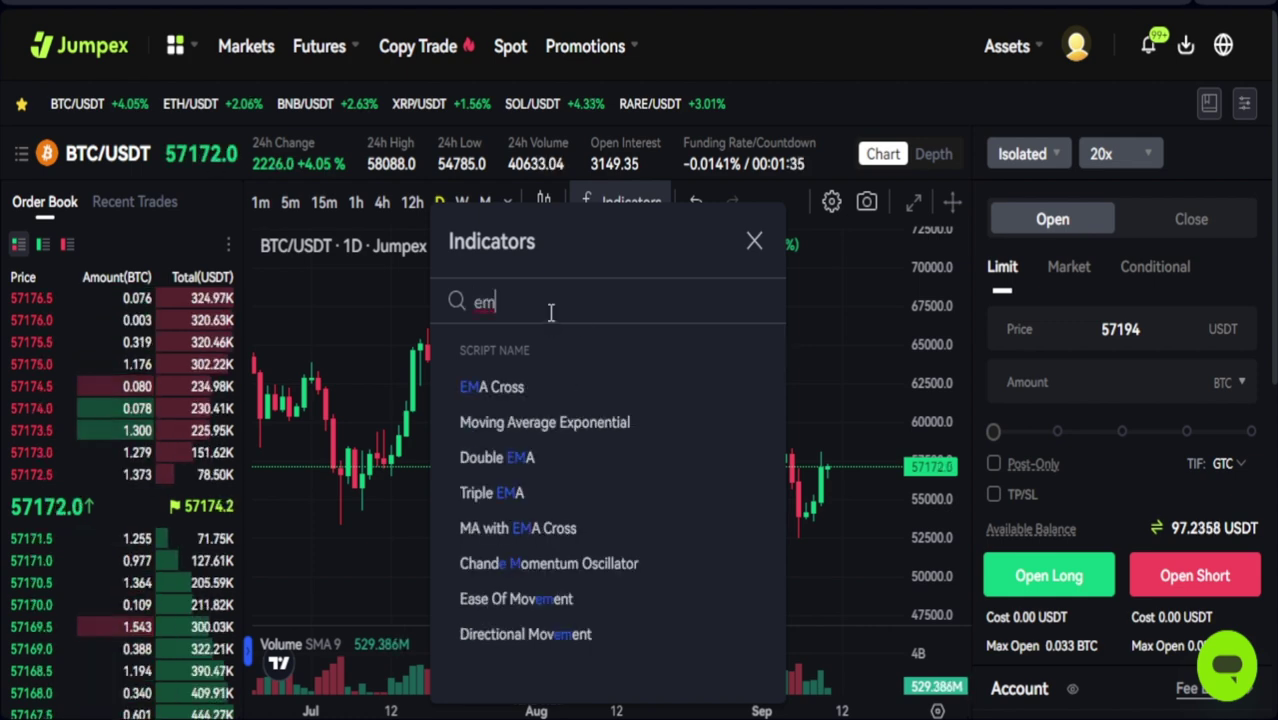
{"action": "type", "text": "a"}
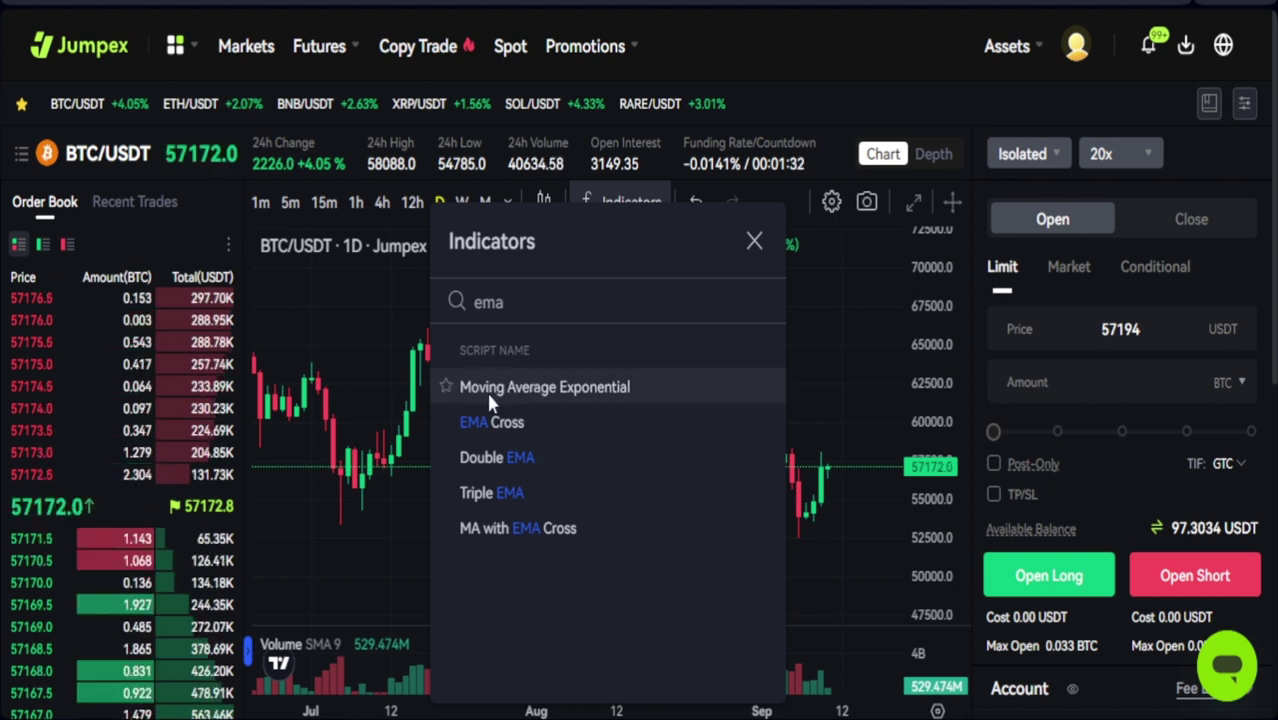
{"action": "left_click", "coordinate": [584, 400]}
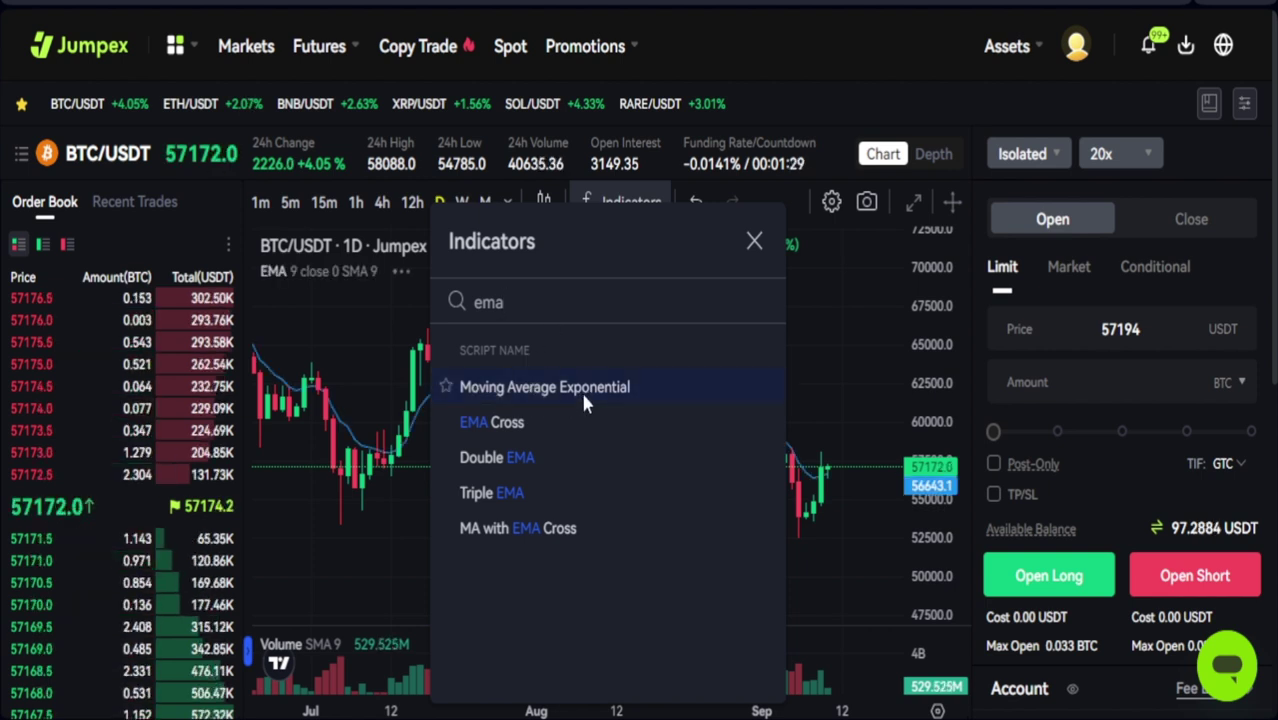
{"action": "left_click", "coordinate": [755, 242]}
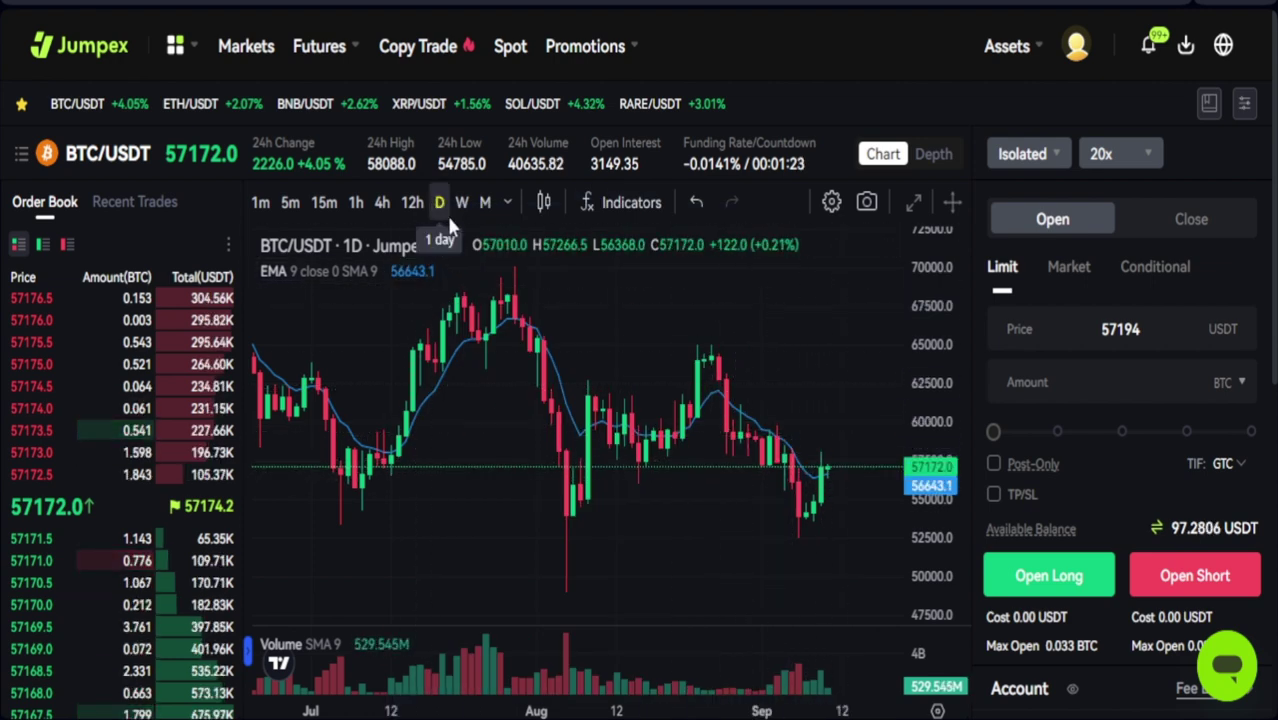
Change the EMA indicator's Length to 200
{"action": "mouse_move", "coordinate": [350, 283]}
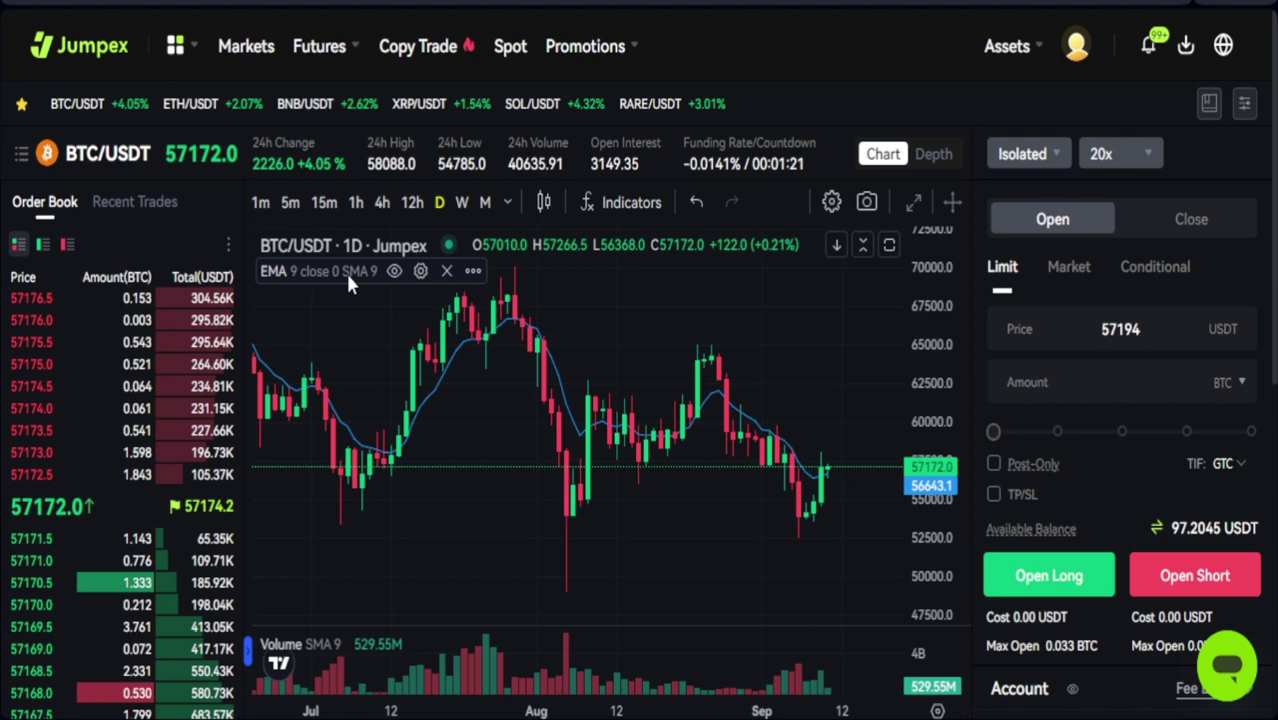
{"action": "left_click", "coordinate": [422, 272]}
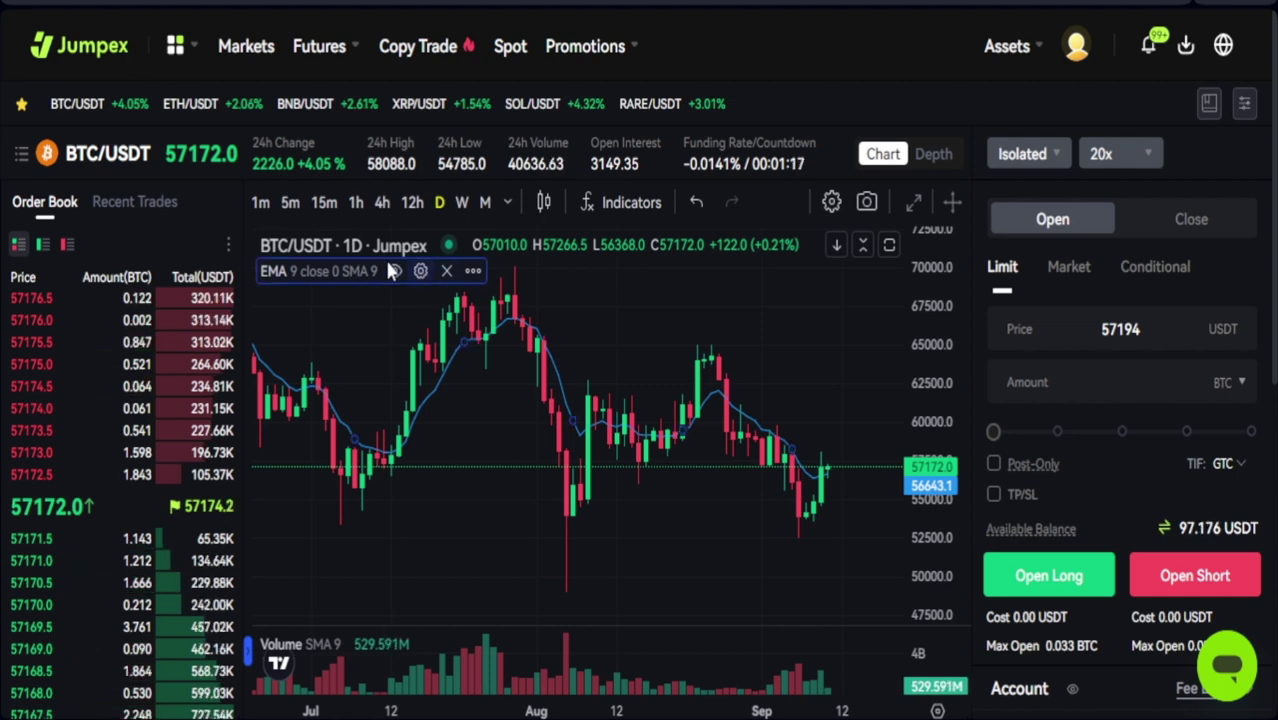
{"action": "left_click", "coordinate": [421, 271]}
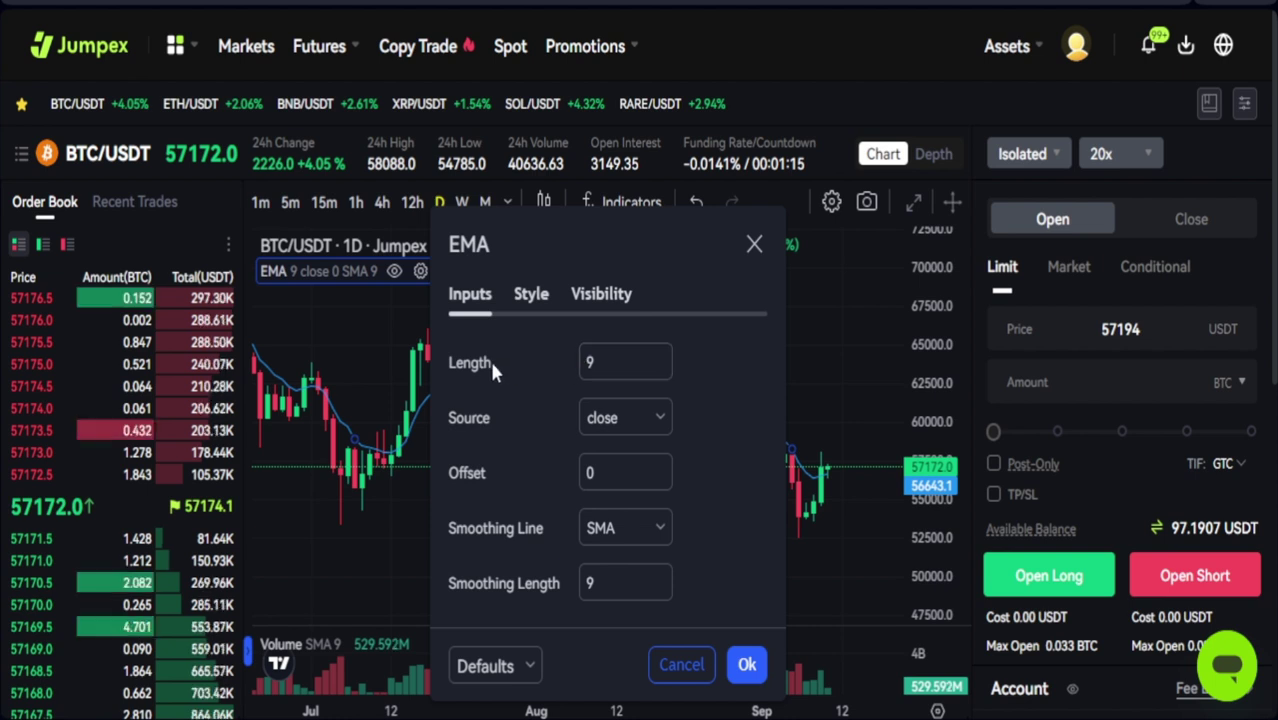
{"action": "left_click", "coordinate": [625, 365]}
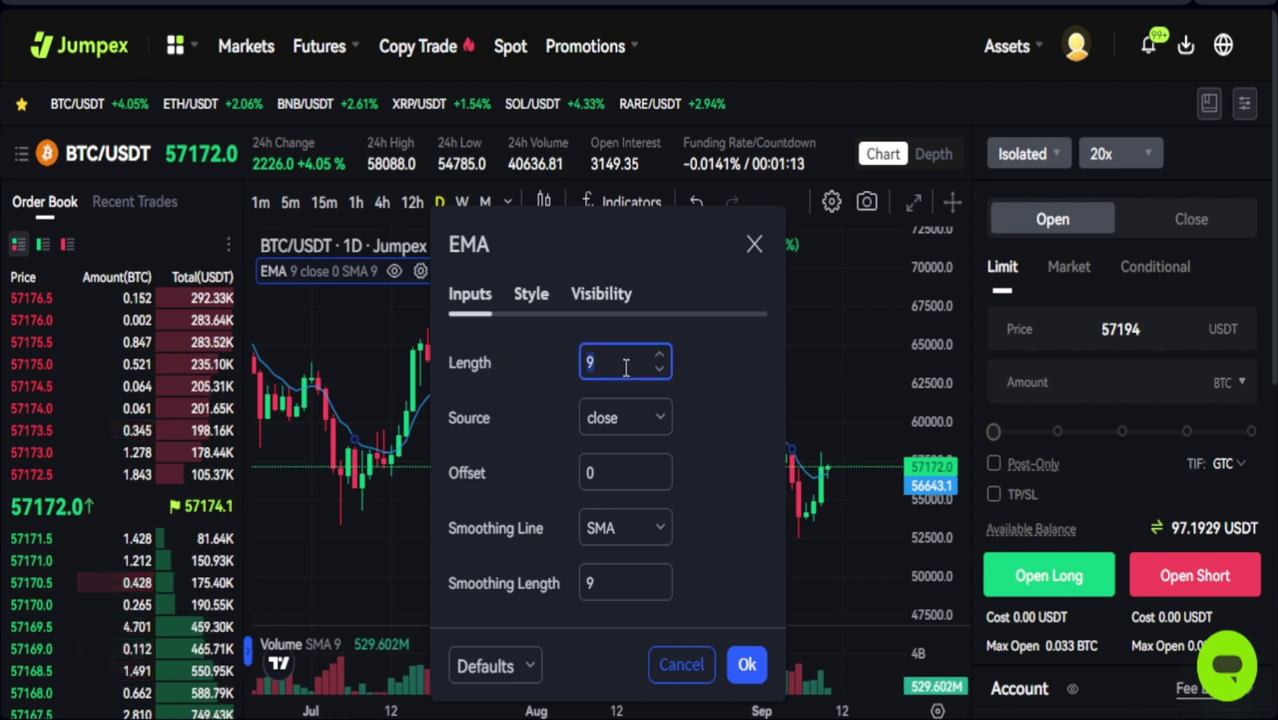
{"action": "key", "text": "BackSpace"}
{"action": "type", "text": "3"}
{"action": "key", "text": "BackSpace"}
{"action": "type", "text": "200"}
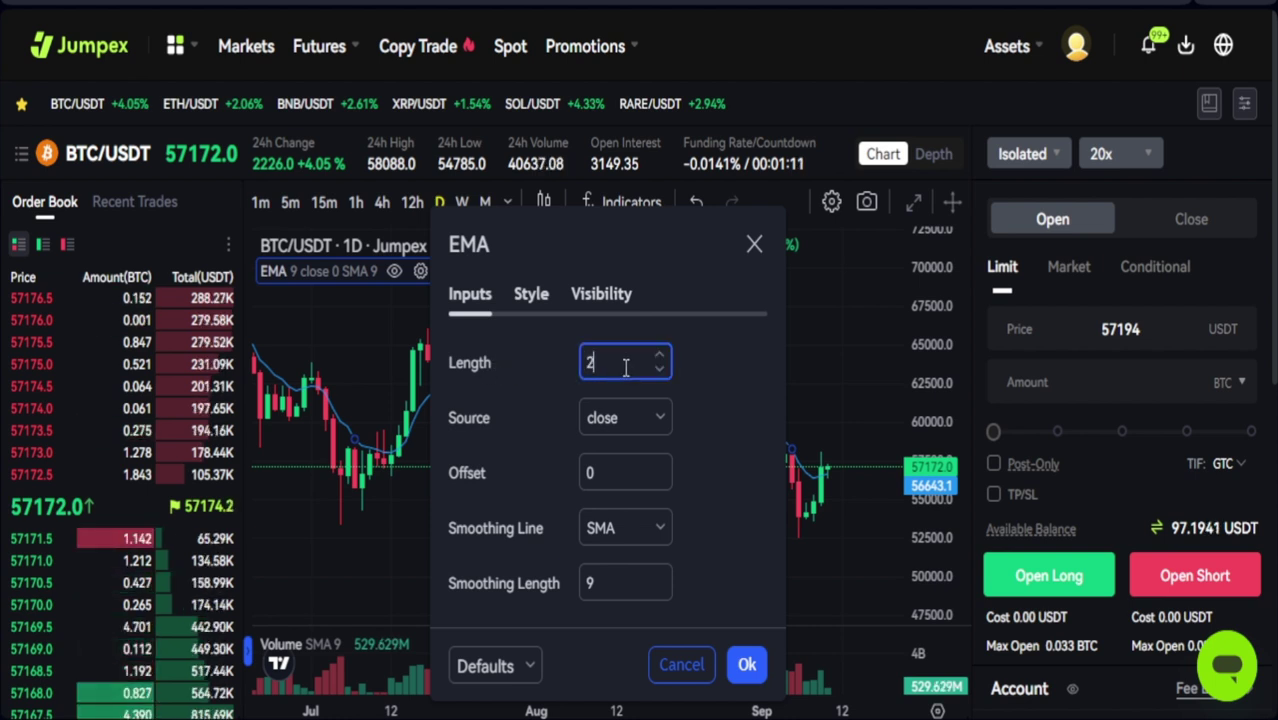
{"action": "left_click", "coordinate": [721, 419]}
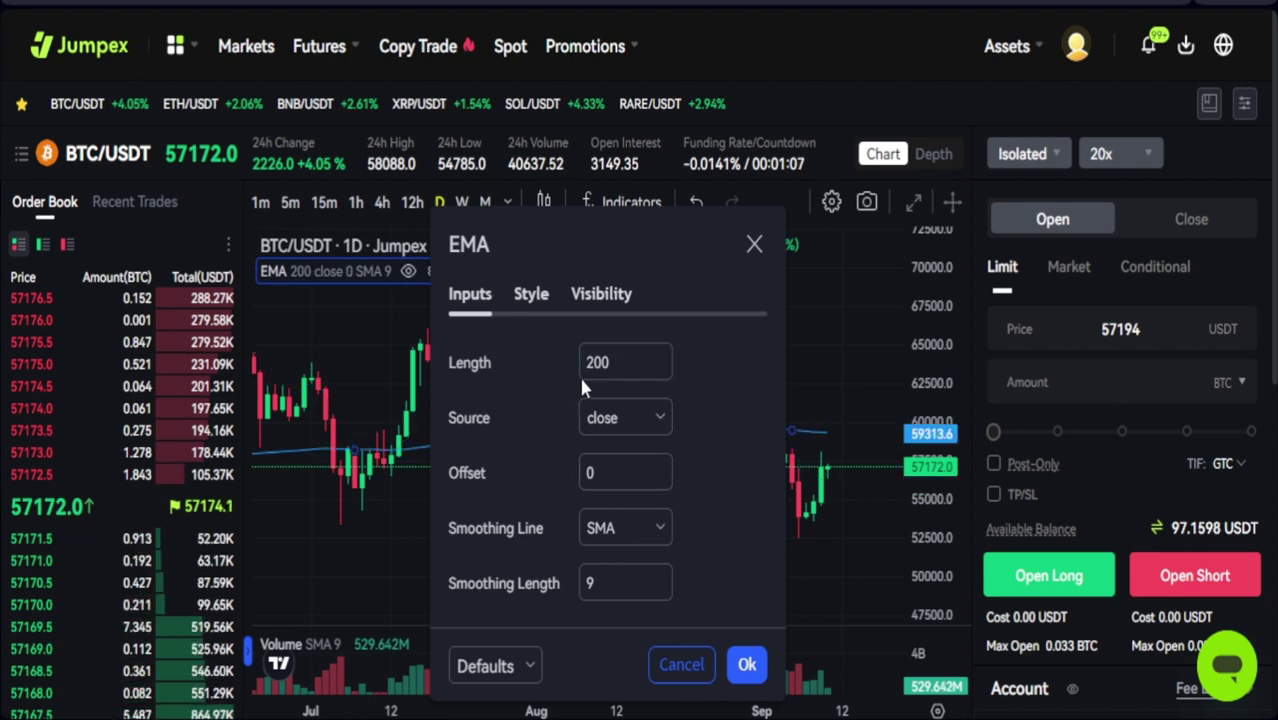
Style the EMA line orange with the second, thicker line width and apply
{"action": "left_click", "coordinate": [531, 294]}
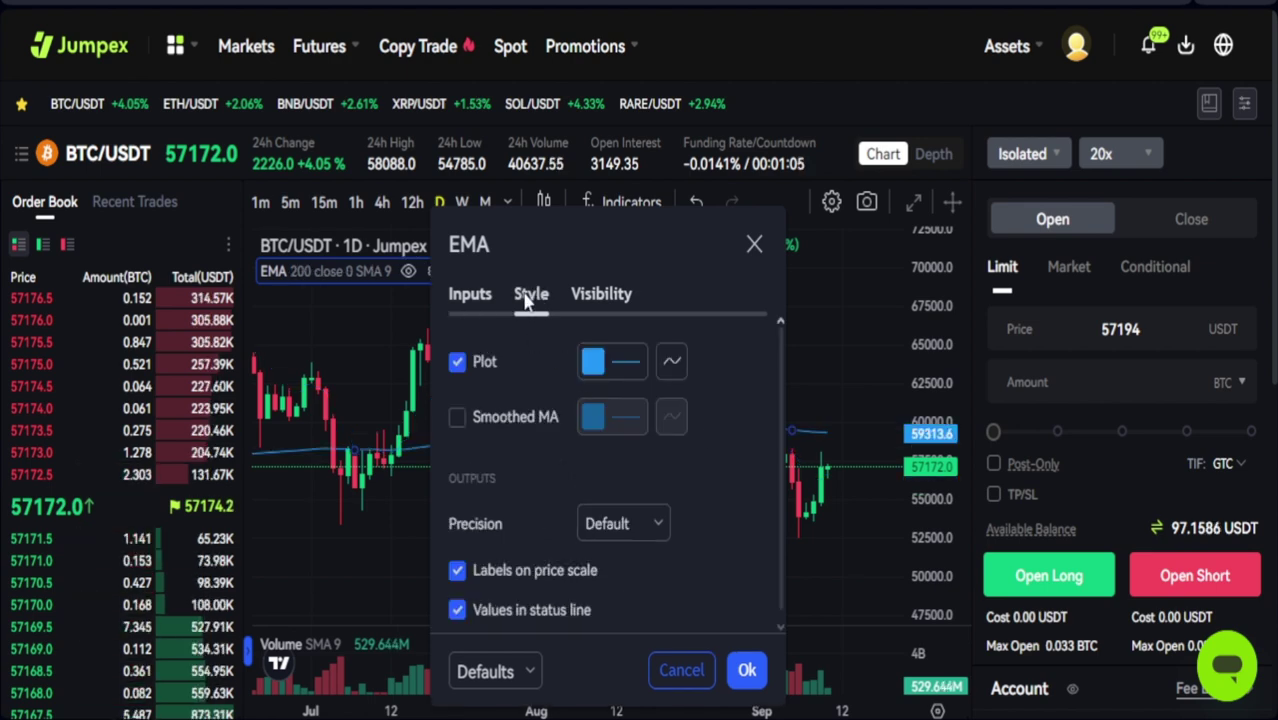
{"action": "left_click", "coordinate": [611, 360]}
{"action": "left_click", "coordinate": [639, 364]}
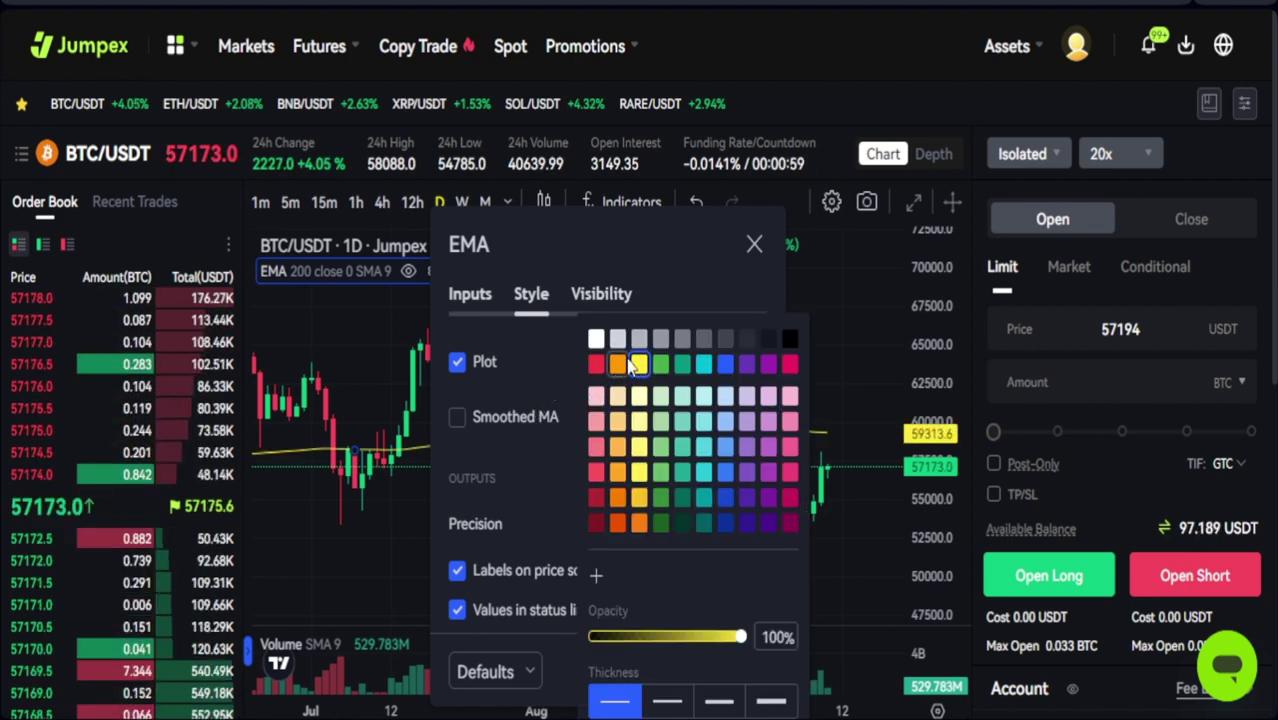
{"action": "left_click", "coordinate": [617, 364]}
{"action": "left_click", "coordinate": [515, 369]}
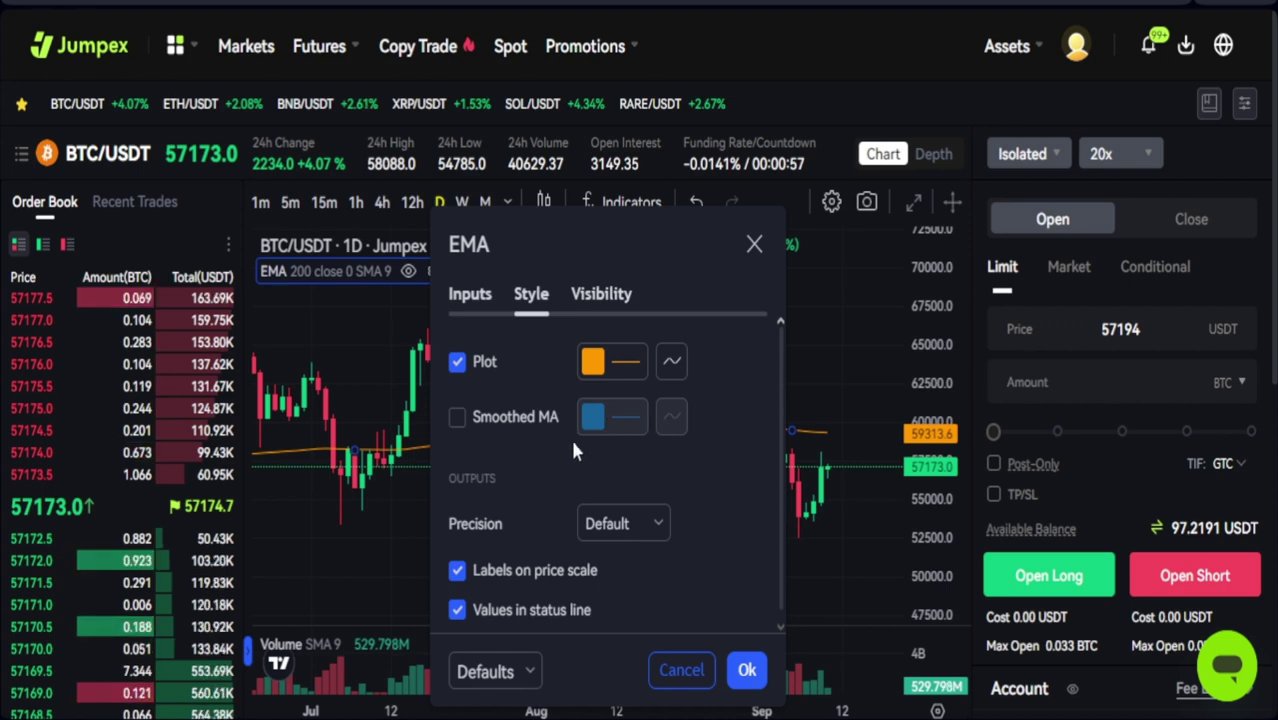
{"action": "left_click", "coordinate": [623, 362]}
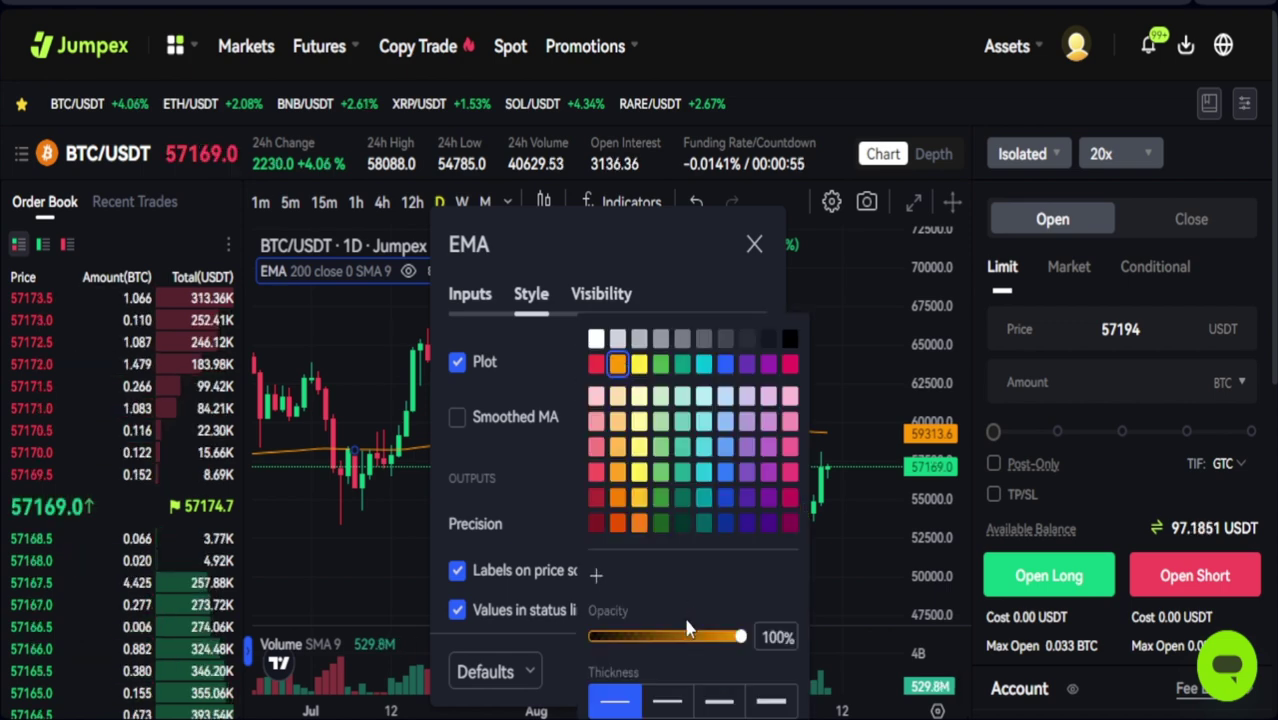
{"action": "left_click", "coordinate": [668, 703]}
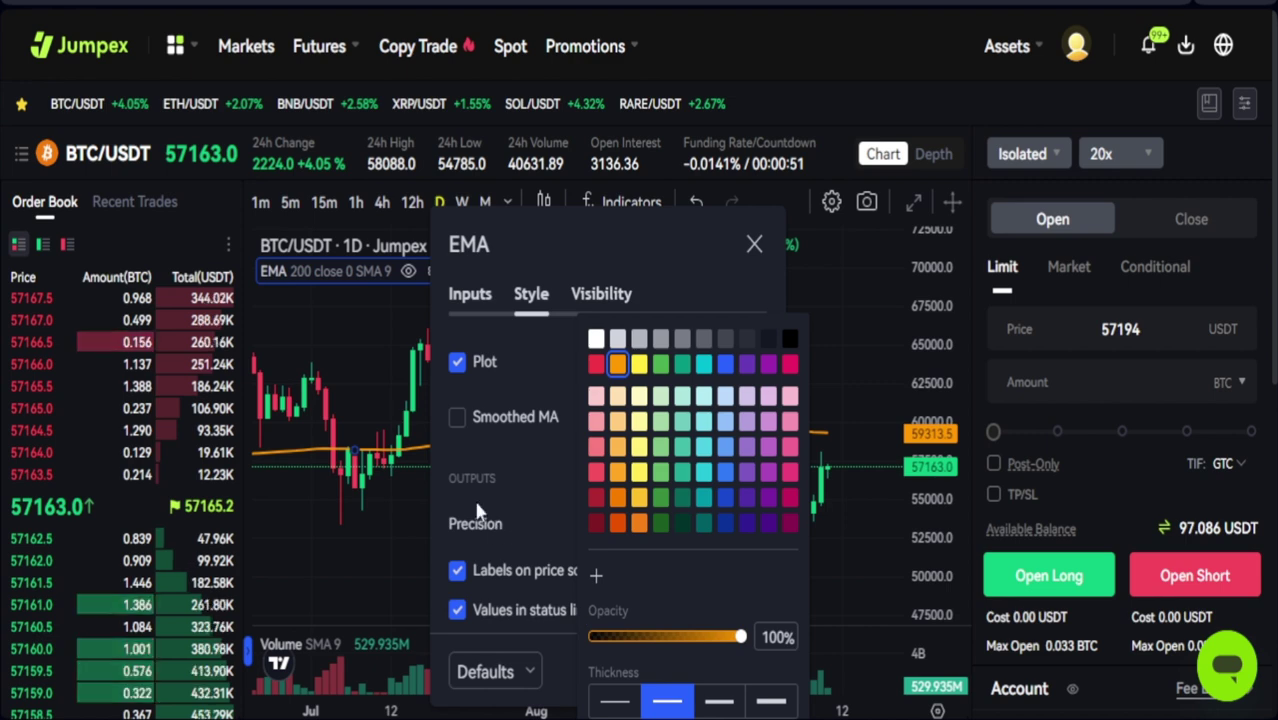
{"action": "left_click", "coordinate": [546, 466]}
{"action": "left_click", "coordinate": [747, 669]}
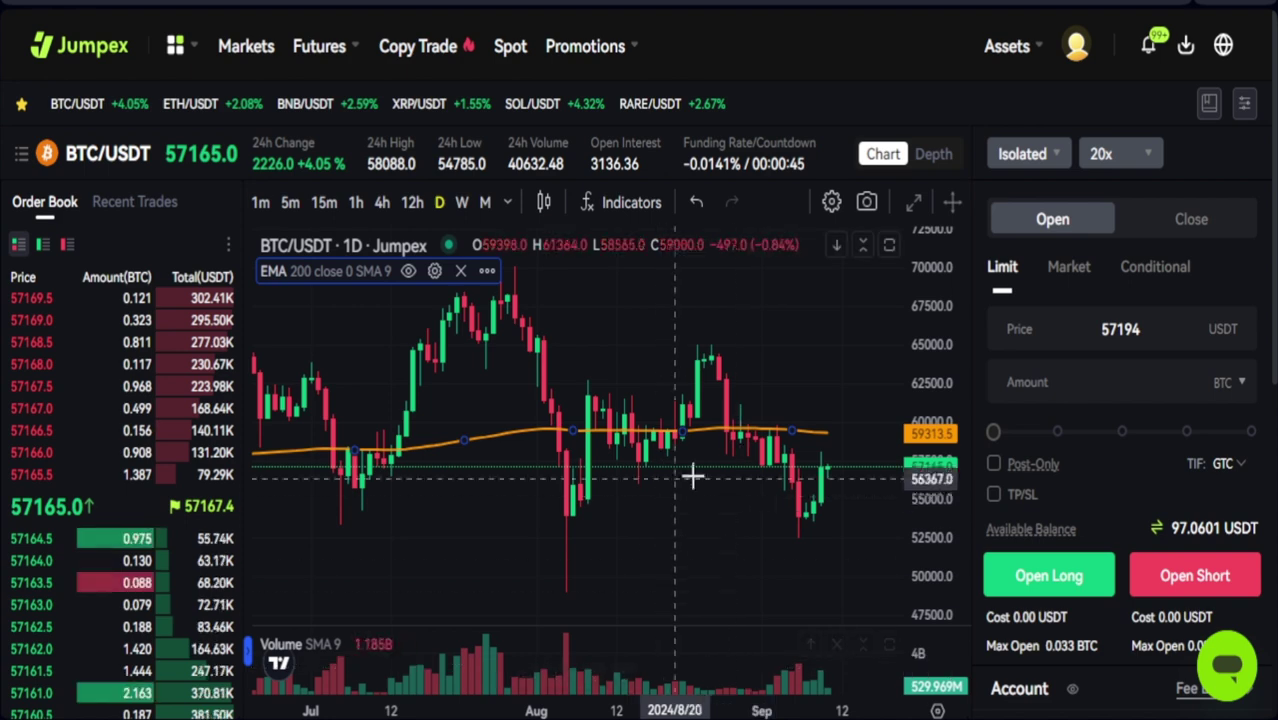
Switch the chart to the 4h timeframe and pan toward the latest candles
{"action": "left_click", "coordinate": [383, 203]}
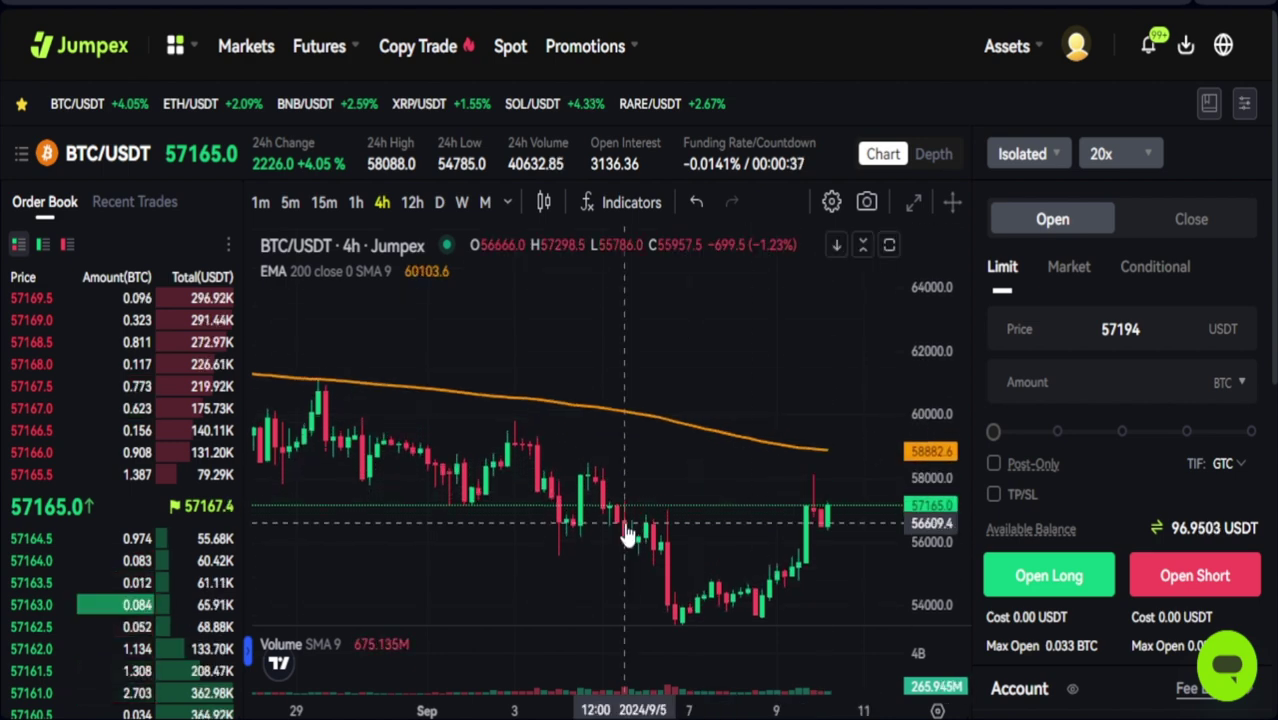
{"action": "scroll", "coordinate": [580, 490], "scroll_direction": "down", "scroll_amount": 5}
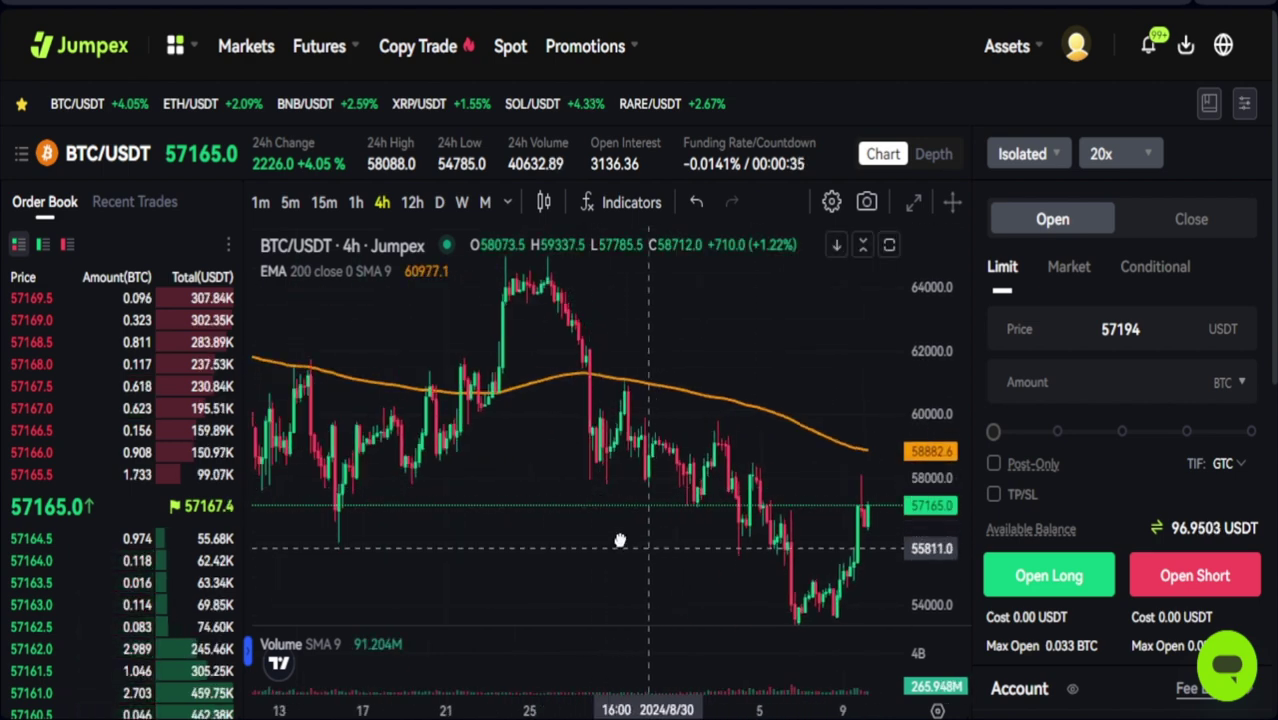
{"action": "left_click_drag", "start_coordinate": [619, 536], "coordinate": [547, 517]}
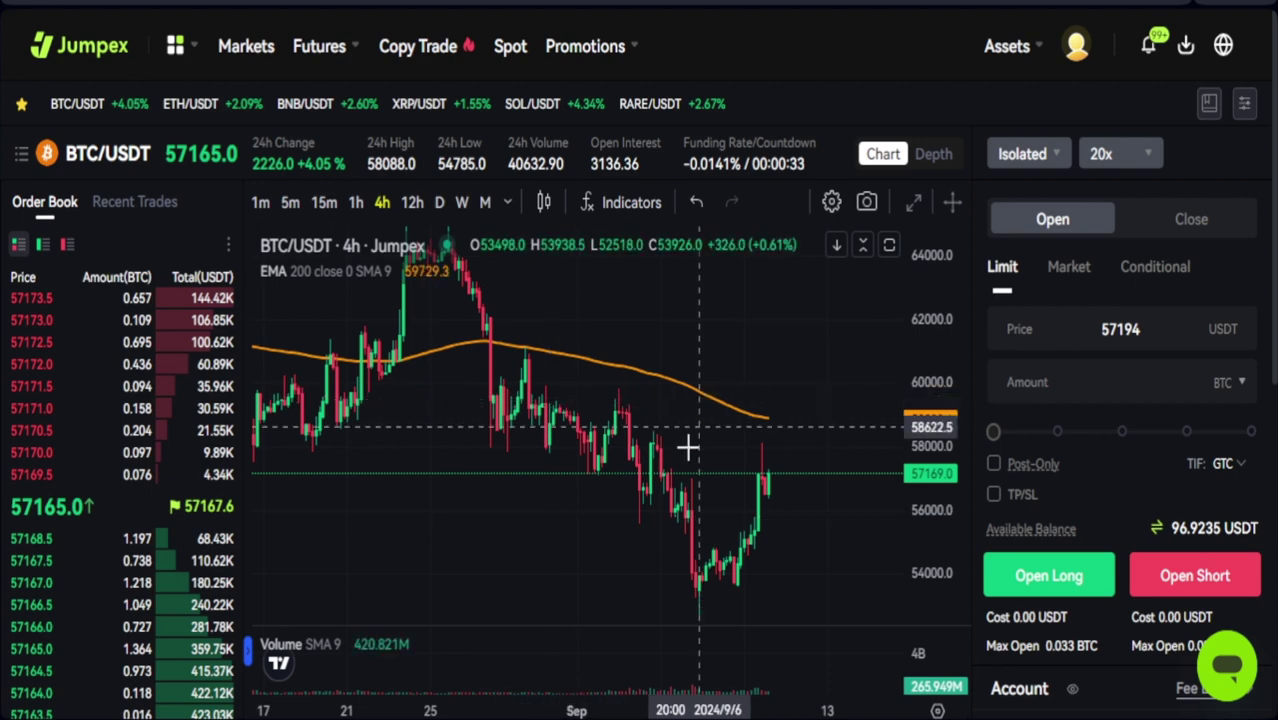
{"action": "left_click_drag", "start_coordinate": [690, 445], "coordinate": [656, 491]}
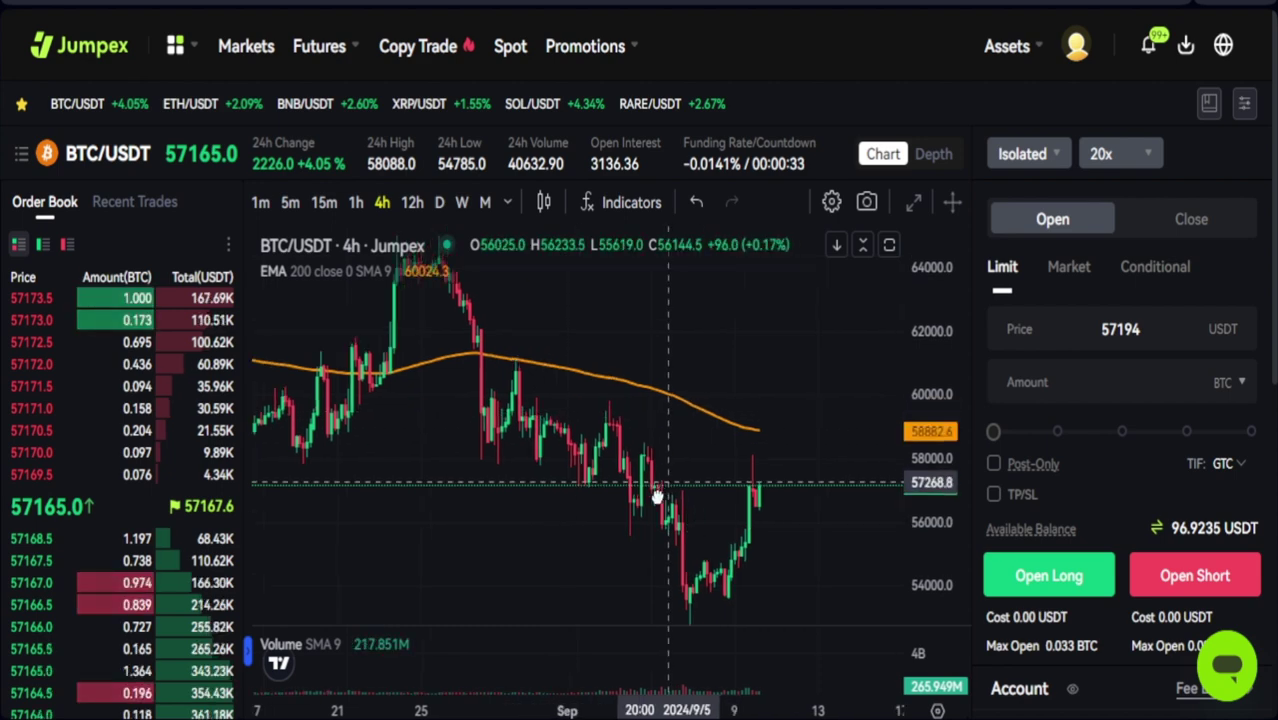
Switch to the 1h timeframe, stretching and panning the candles into view
{"action": "left_click", "coordinate": [355, 201]}
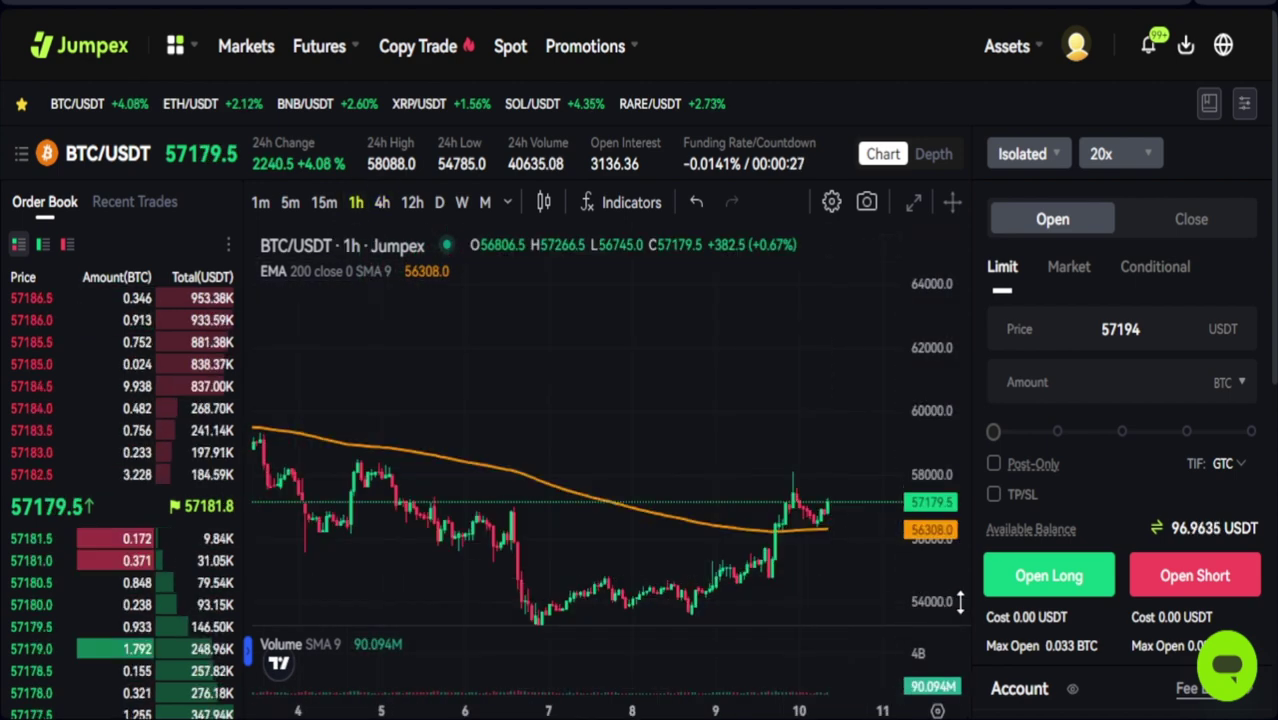
{"action": "left_click_drag", "start_coordinate": [924, 560], "coordinate": [924, 425]}
{"action": "left_click_drag", "start_coordinate": [802, 471], "coordinate": [707, 379]}
{"action": "left_click_drag", "start_coordinate": [793, 580], "coordinate": [693, 515]}
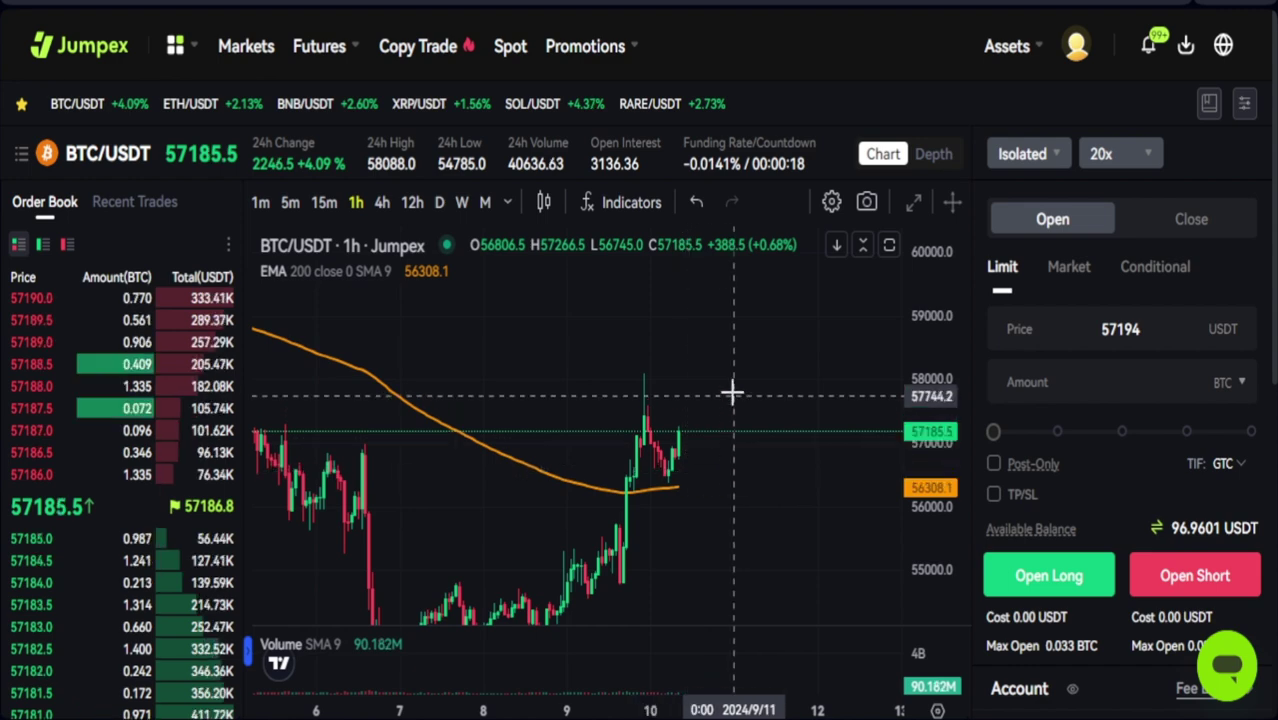
{"action": "left_click_drag", "start_coordinate": [742, 531], "coordinate": [724, 512]}
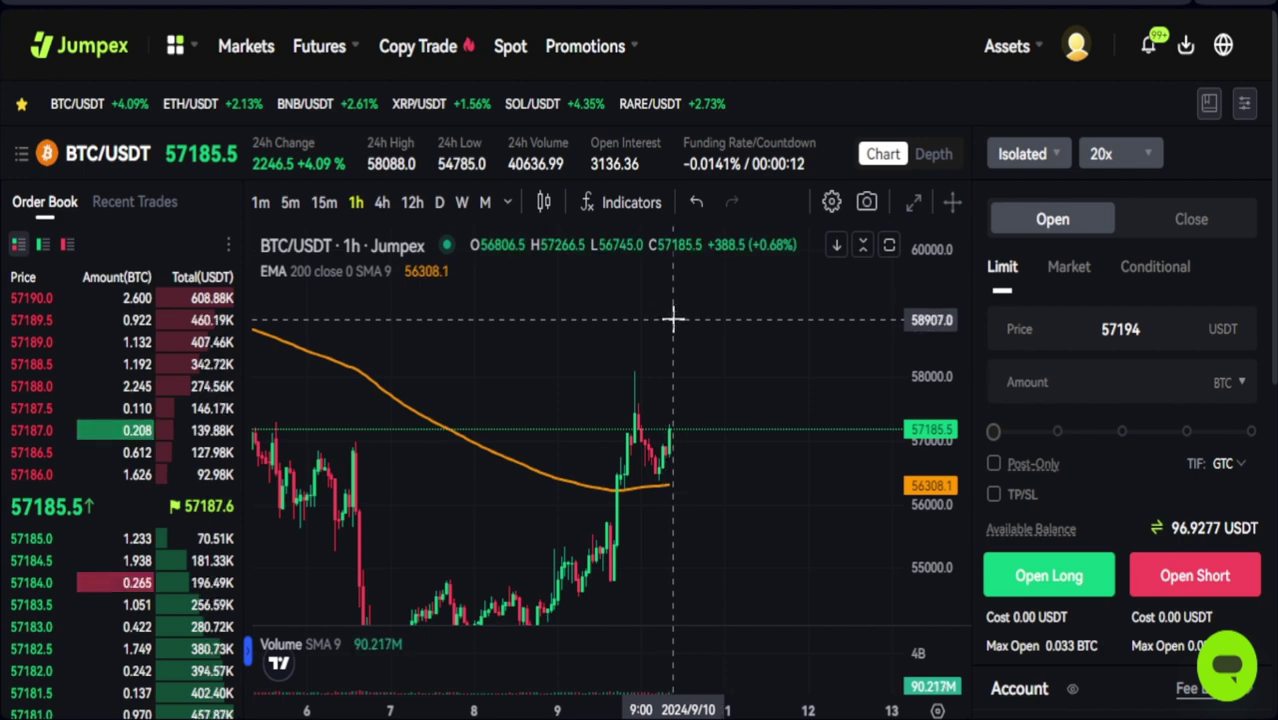
{"action": "left_click_drag", "start_coordinate": [747, 500], "coordinate": [793, 503]}
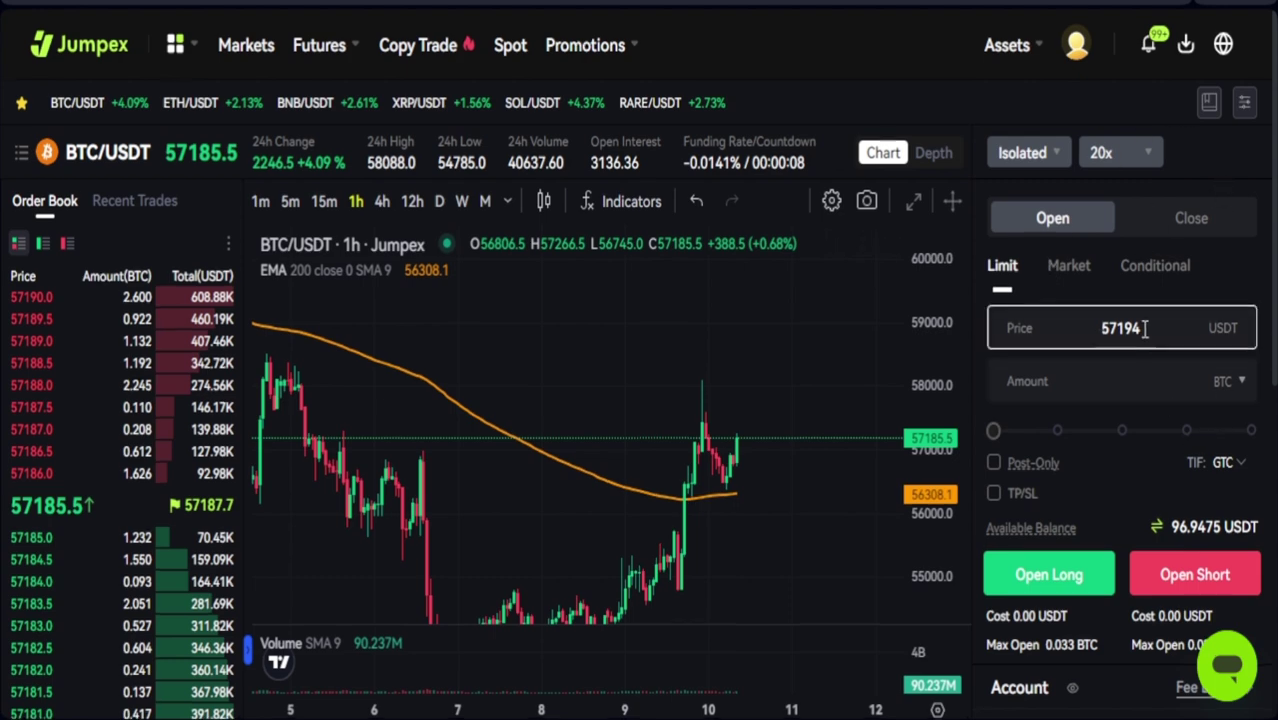
{"action": "scroll", "coordinate": [1146, 340], "scroll_direction": "down", "scroll_amount": 1}
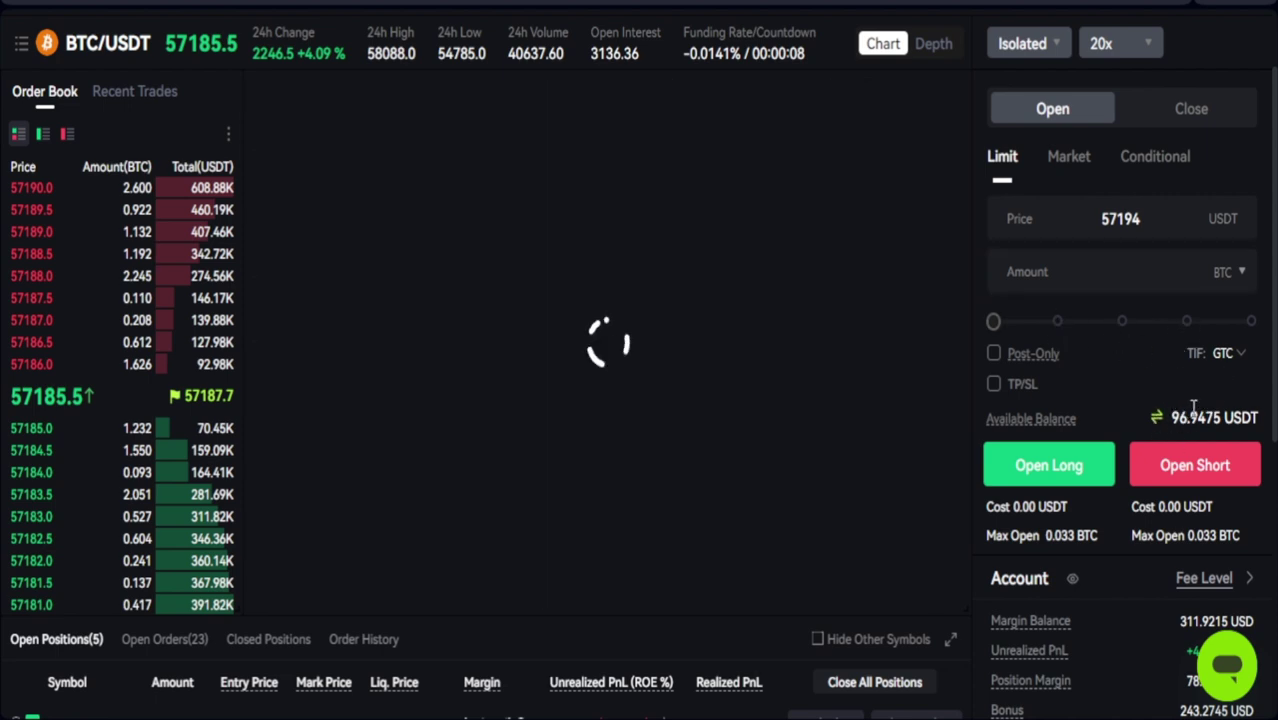
{"action": "scroll", "coordinate": [1191, 412], "scroll_direction": "up", "scroll_amount": 1}
{"action": "scroll", "coordinate": [1188, 430], "scroll_direction": "down", "scroll_amount": 1}
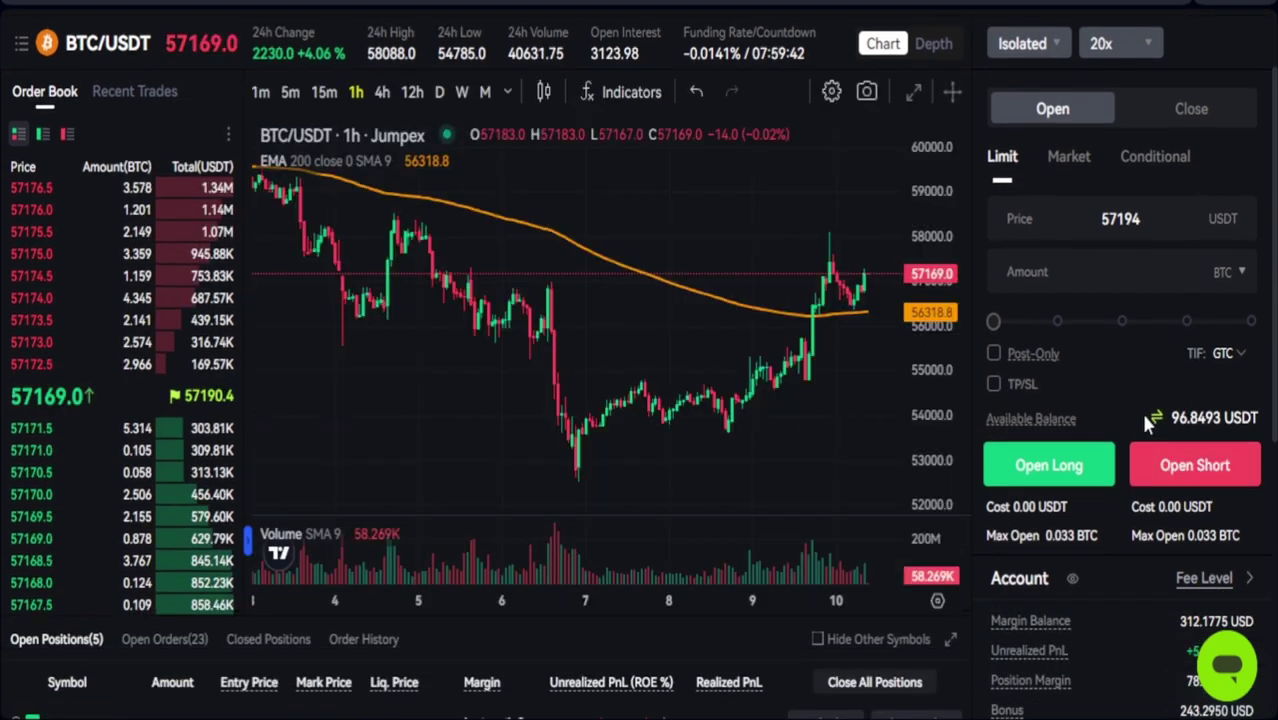
{"action": "left_click", "coordinate": [1159, 418]}
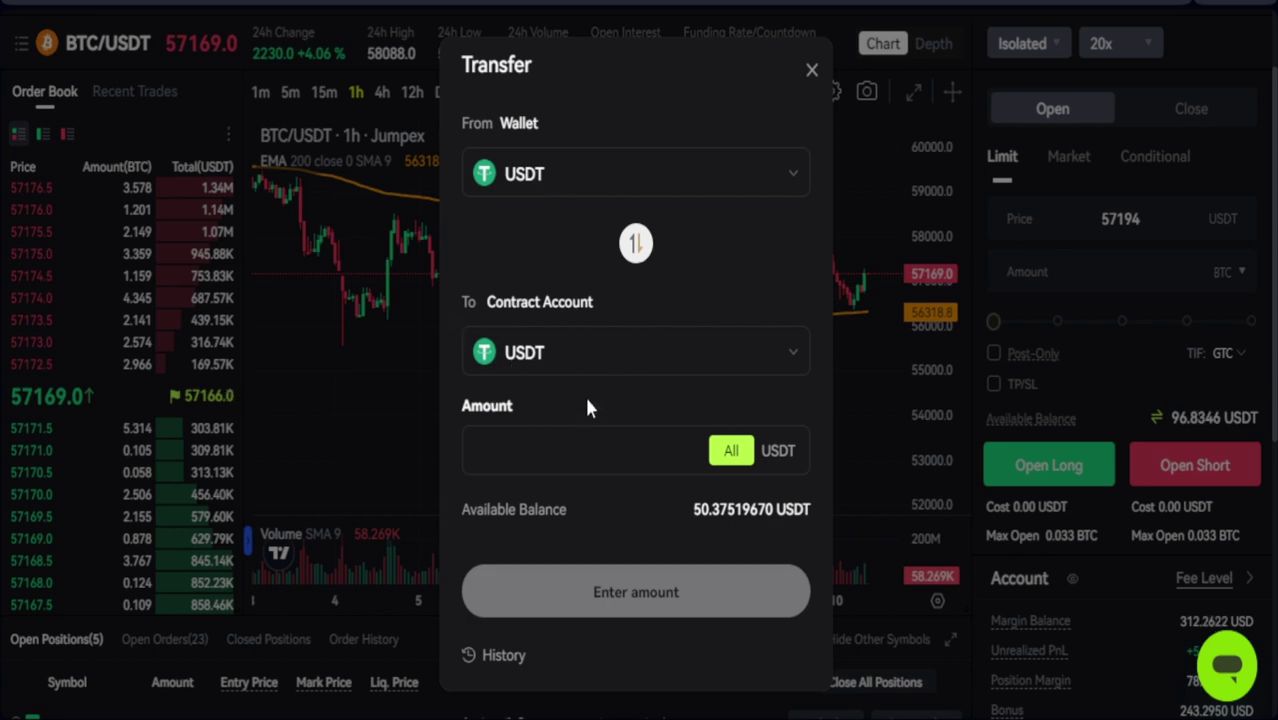
{"action": "left_click", "coordinate": [811, 72]}
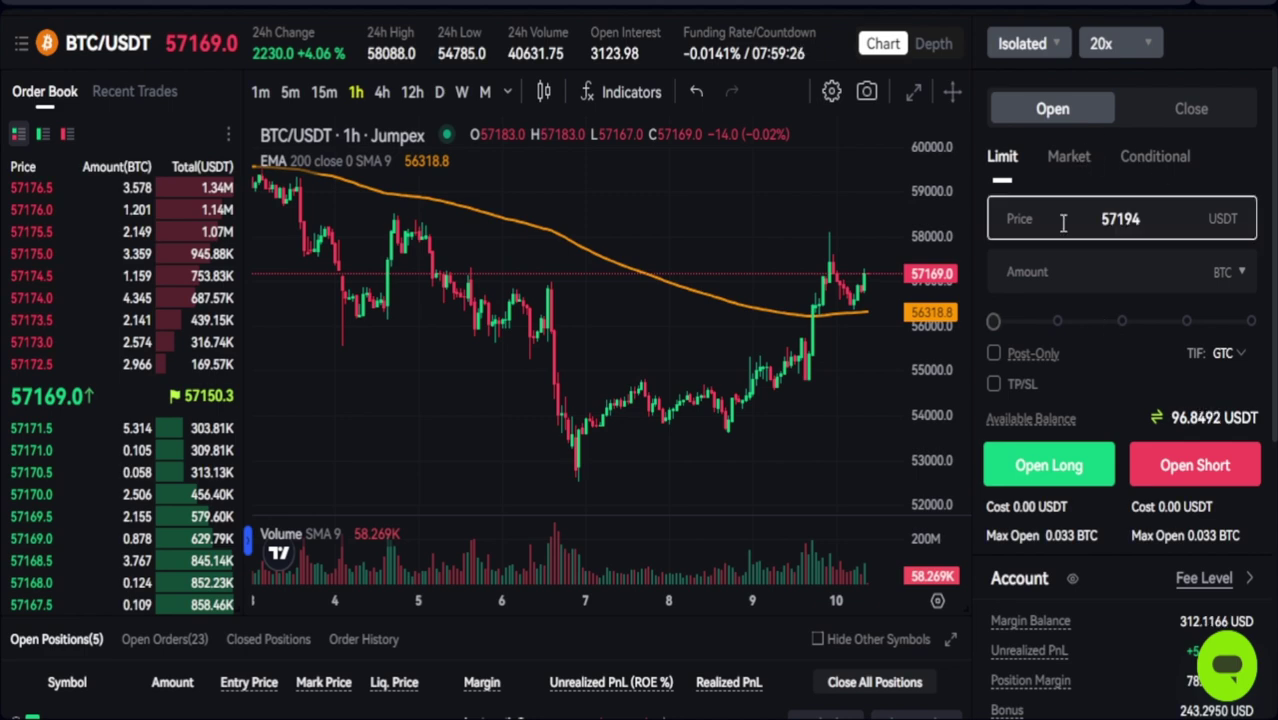
{"action": "scroll", "coordinate": [1063, 222], "scroll_direction": "up", "scroll_amount": 2}
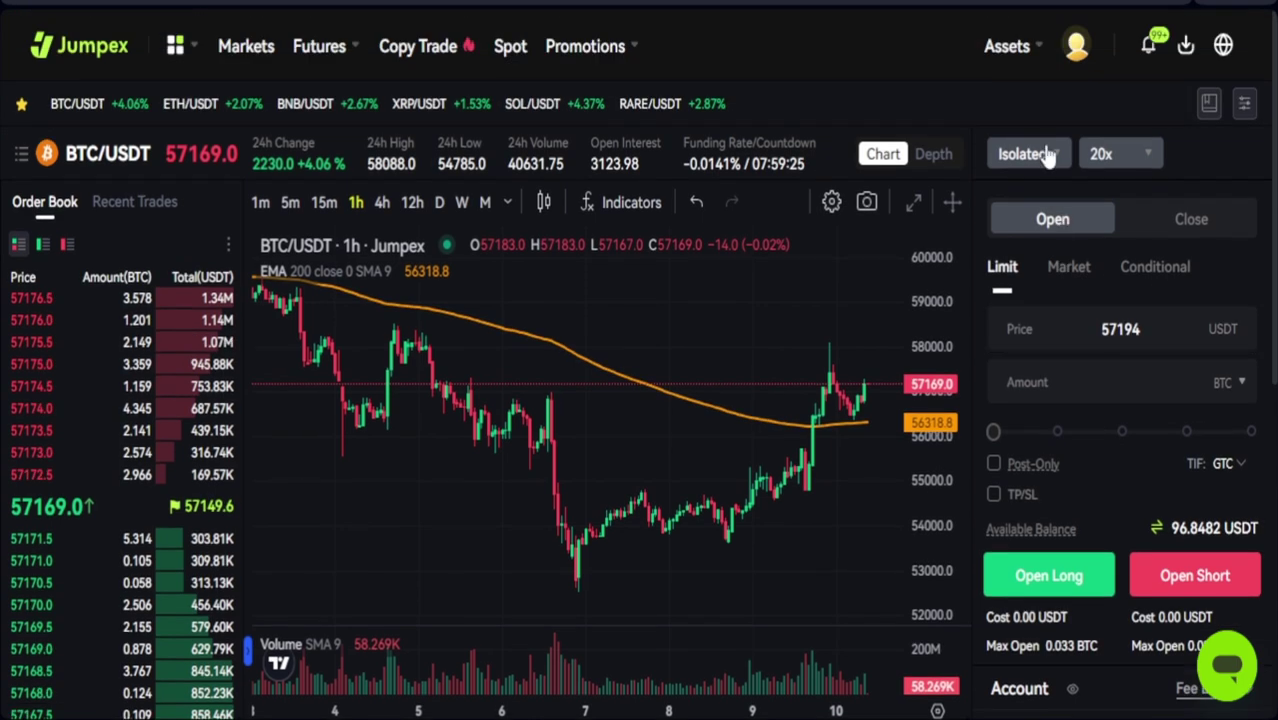
{"action": "left_click", "coordinate": [1040, 155]}
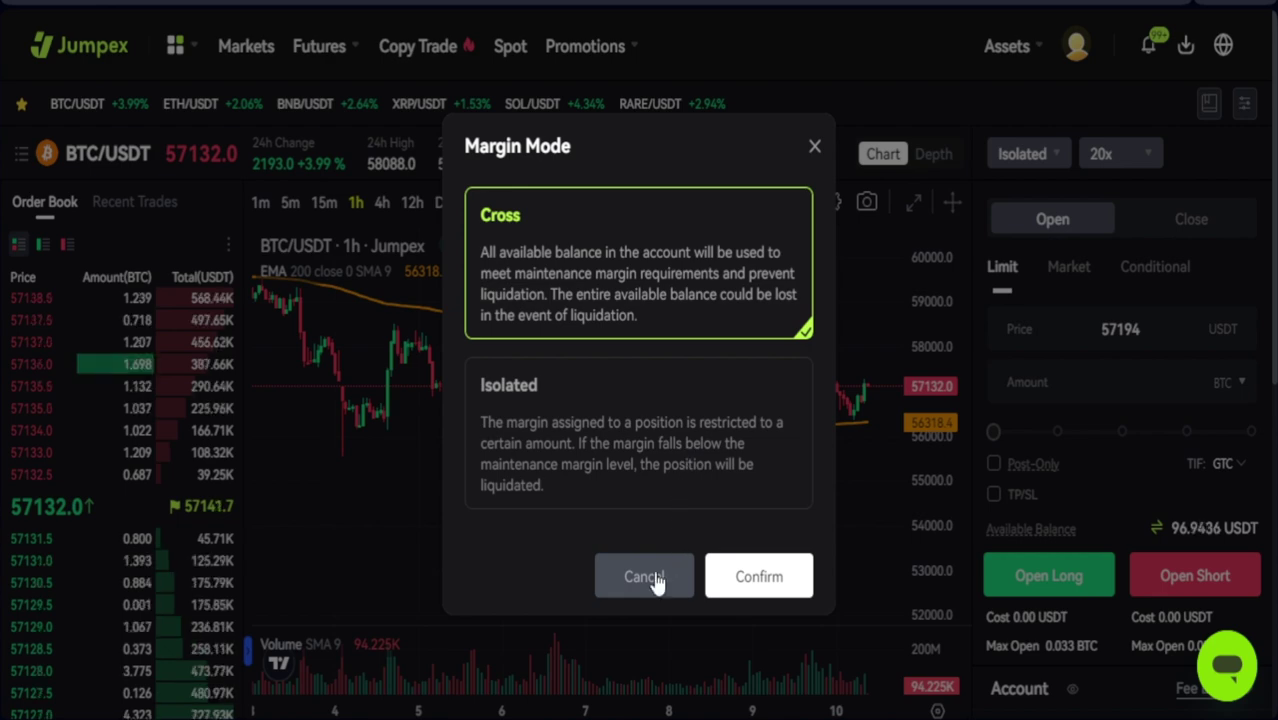
{"action": "left_click", "coordinate": [622, 590]}
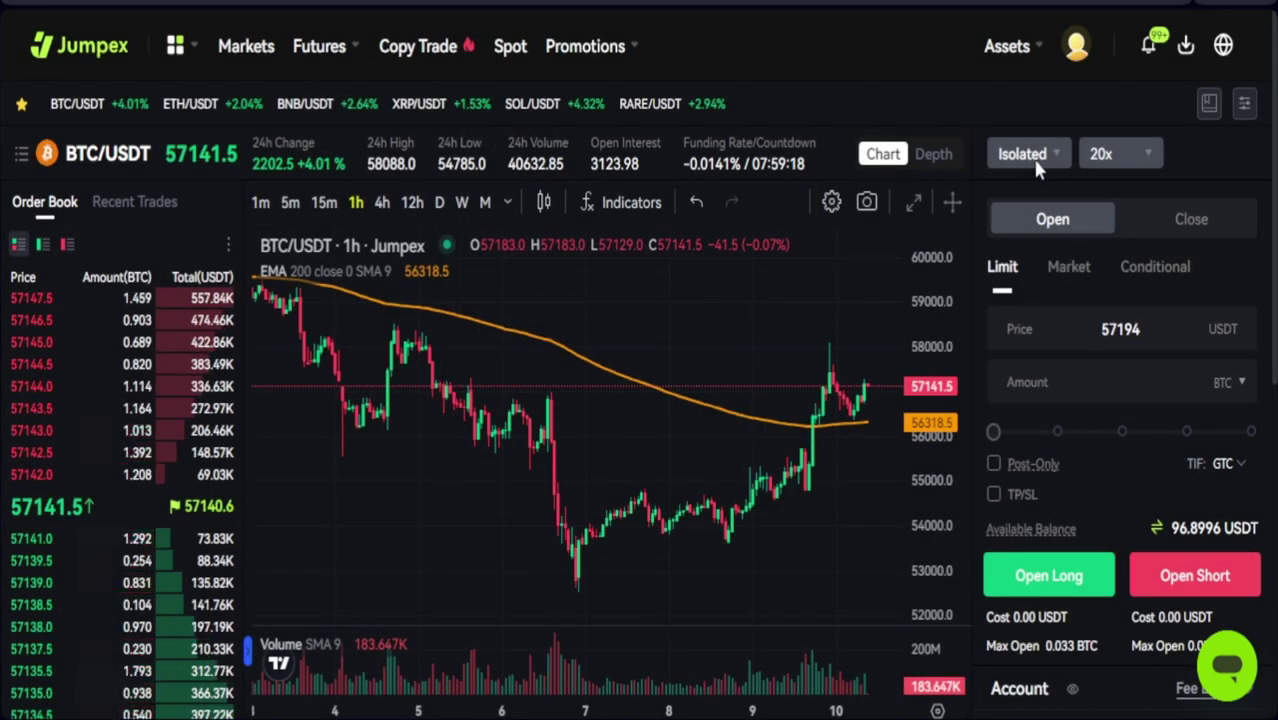
{"action": "left_click", "coordinate": [1110, 156]}
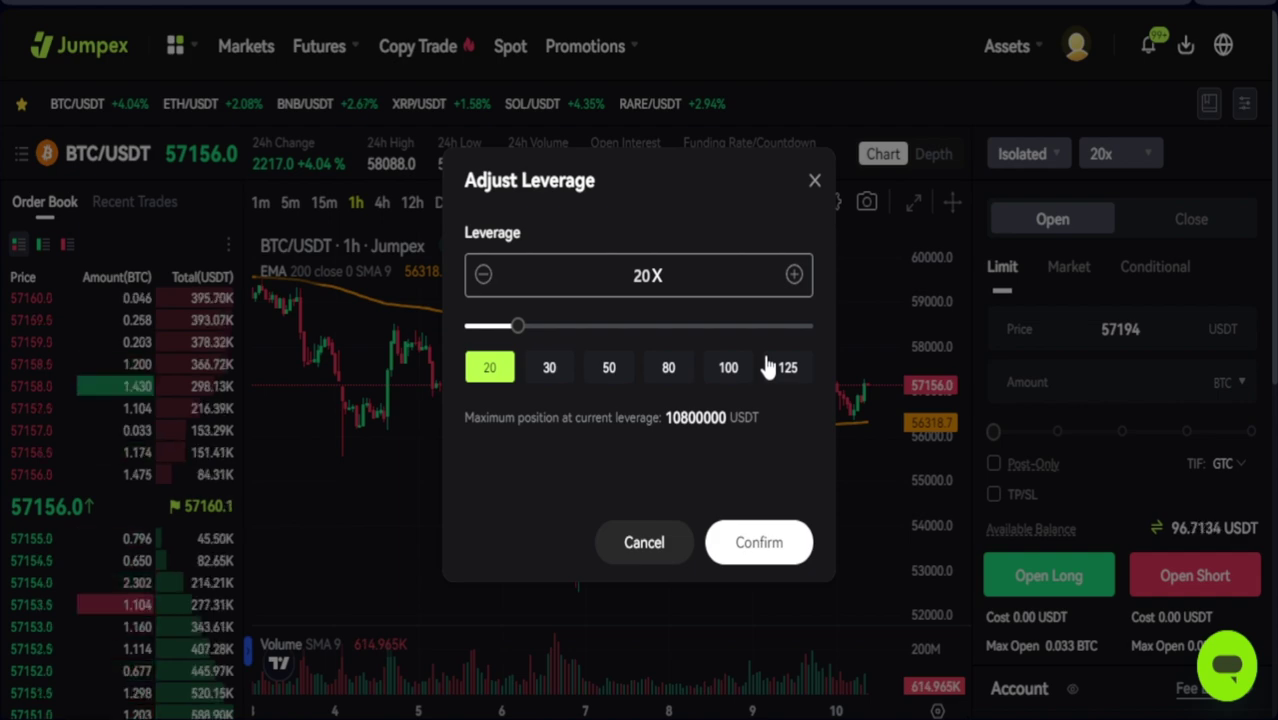
{"action": "left_click", "coordinate": [813, 182]}
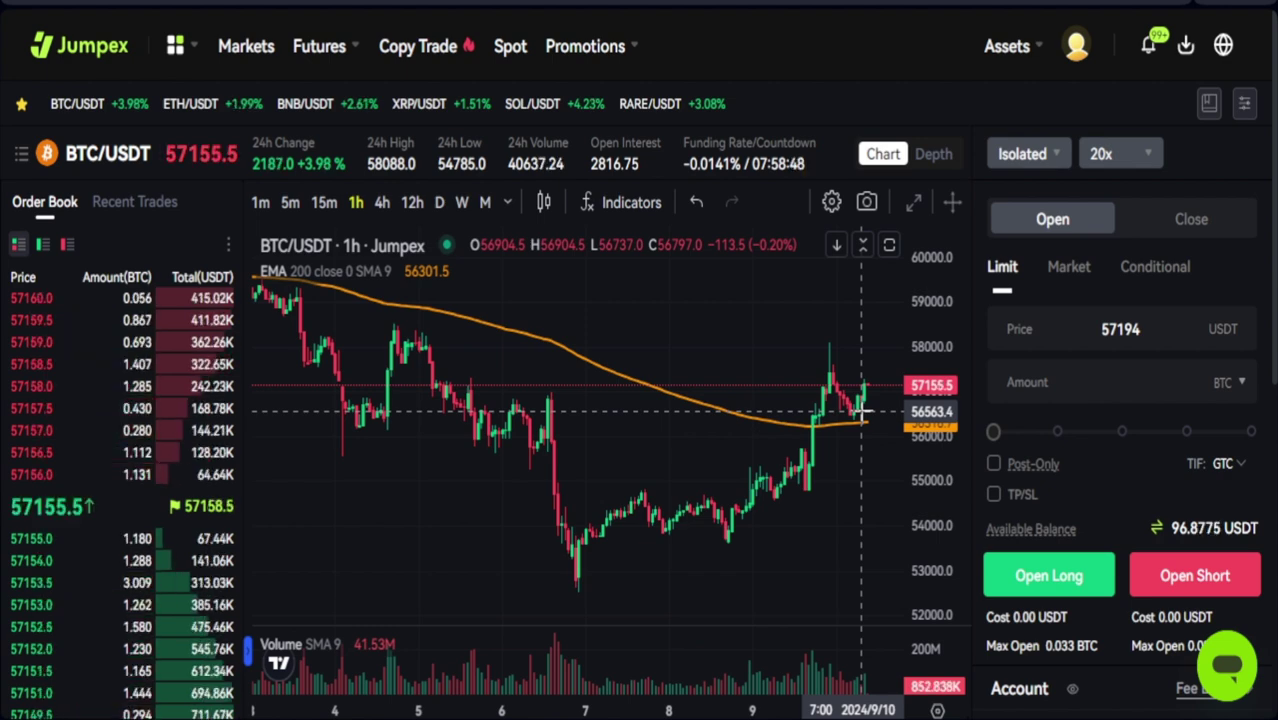
Set the limit price to 56563 USDT
{"action": "left_click", "coordinate": [1100, 329]}
{"action": "left_click_drag", "start_coordinate": [1100, 329], "coordinate": [1157, 331]}
{"action": "type", "text": "56"}
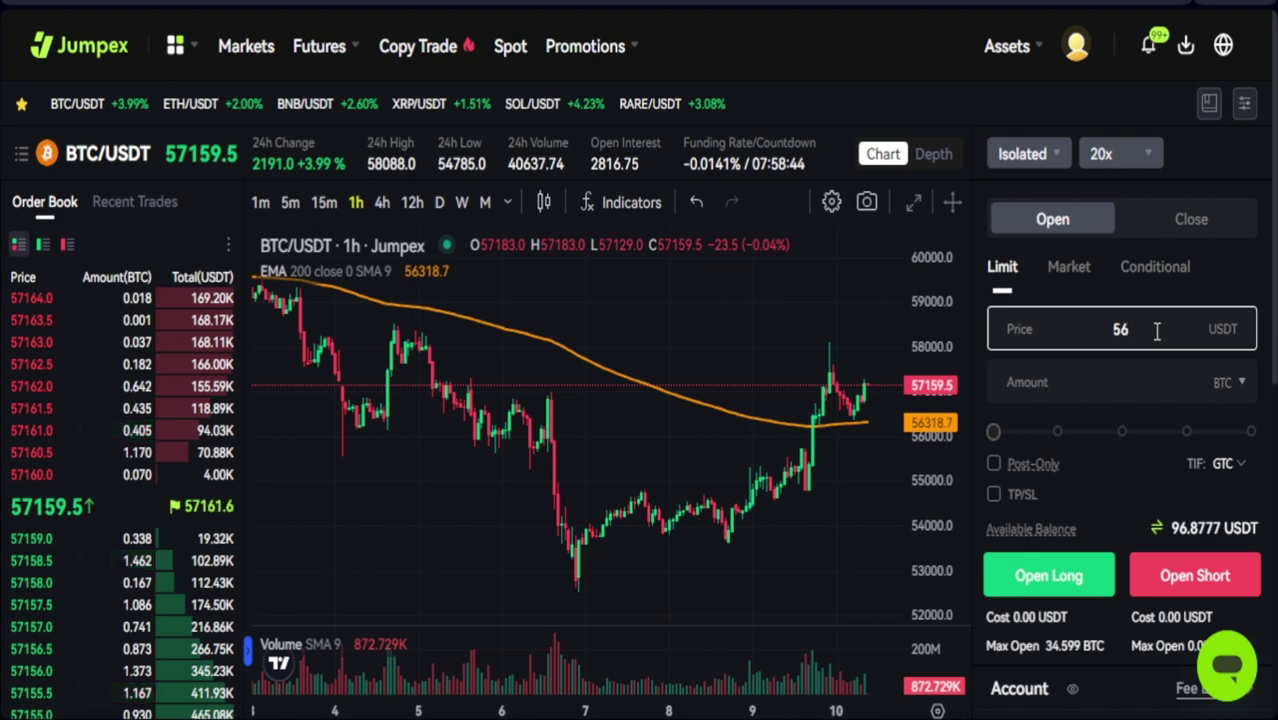
{"action": "type", "text": "563"}
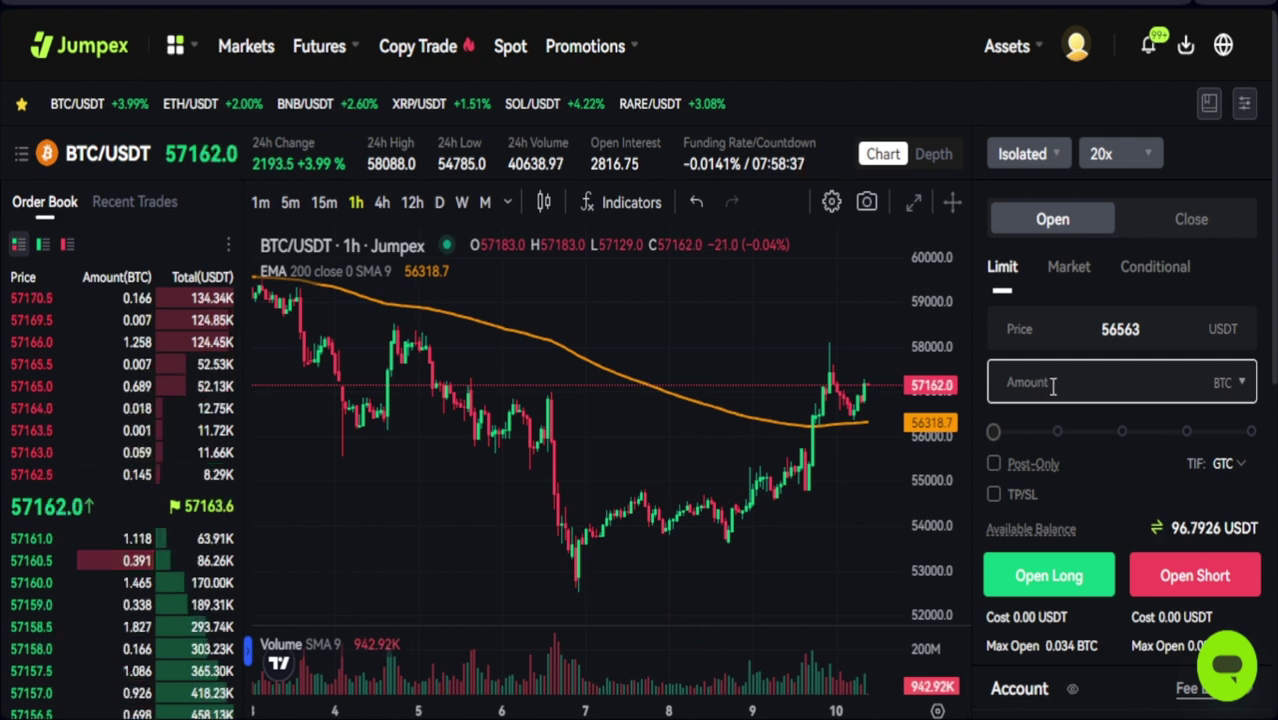
{"action": "type", "text": "1"}
{"action": "scroll", "coordinate": [1131, 382], "scroll_direction": "down", "scroll_amount": 1}
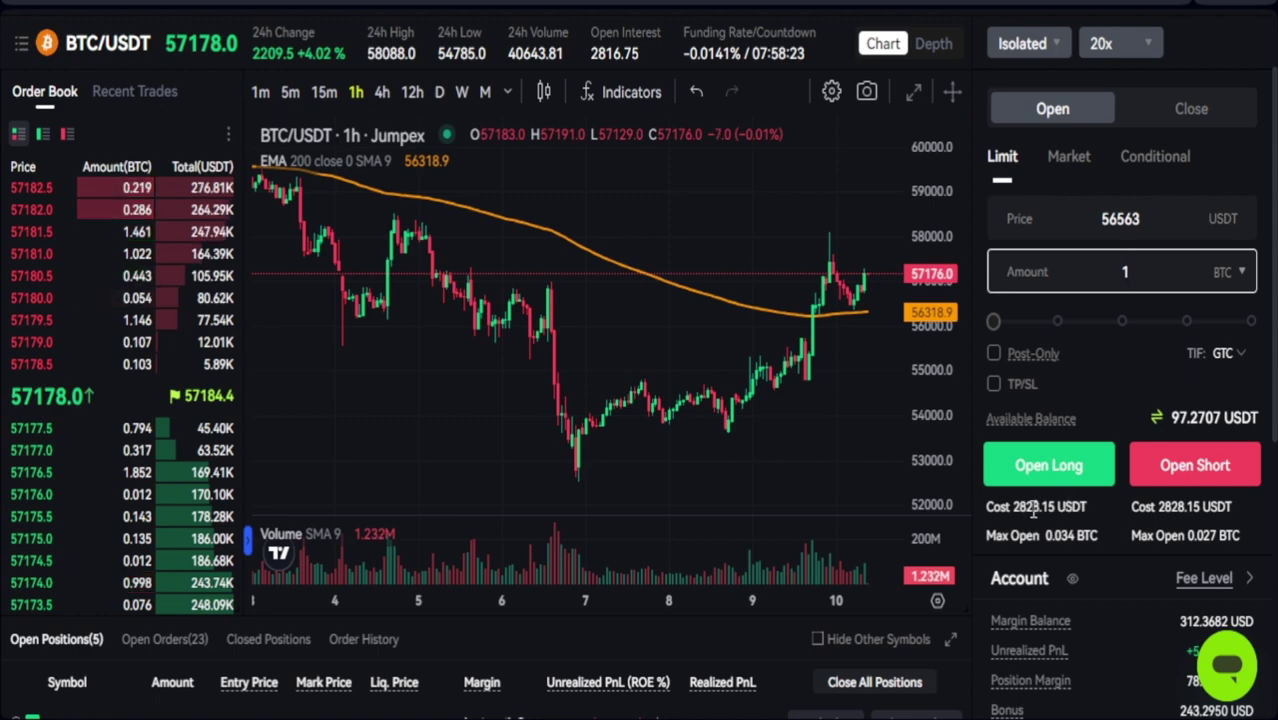
Set the amount to 11% of balance (0.003 BTC) and submit Open Long
{"action": "left_click", "coordinate": [1130, 272]}
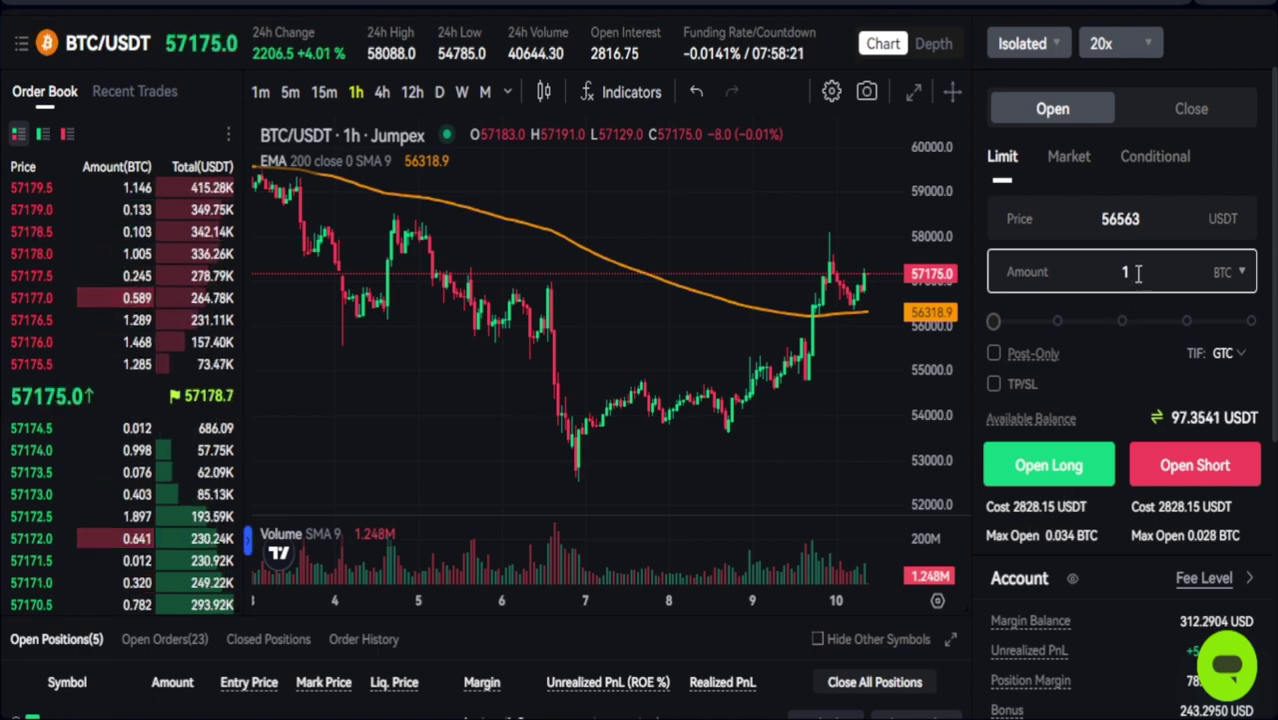
{"action": "left_click_drag", "start_coordinate": [994, 322], "coordinate": [1021, 322]}
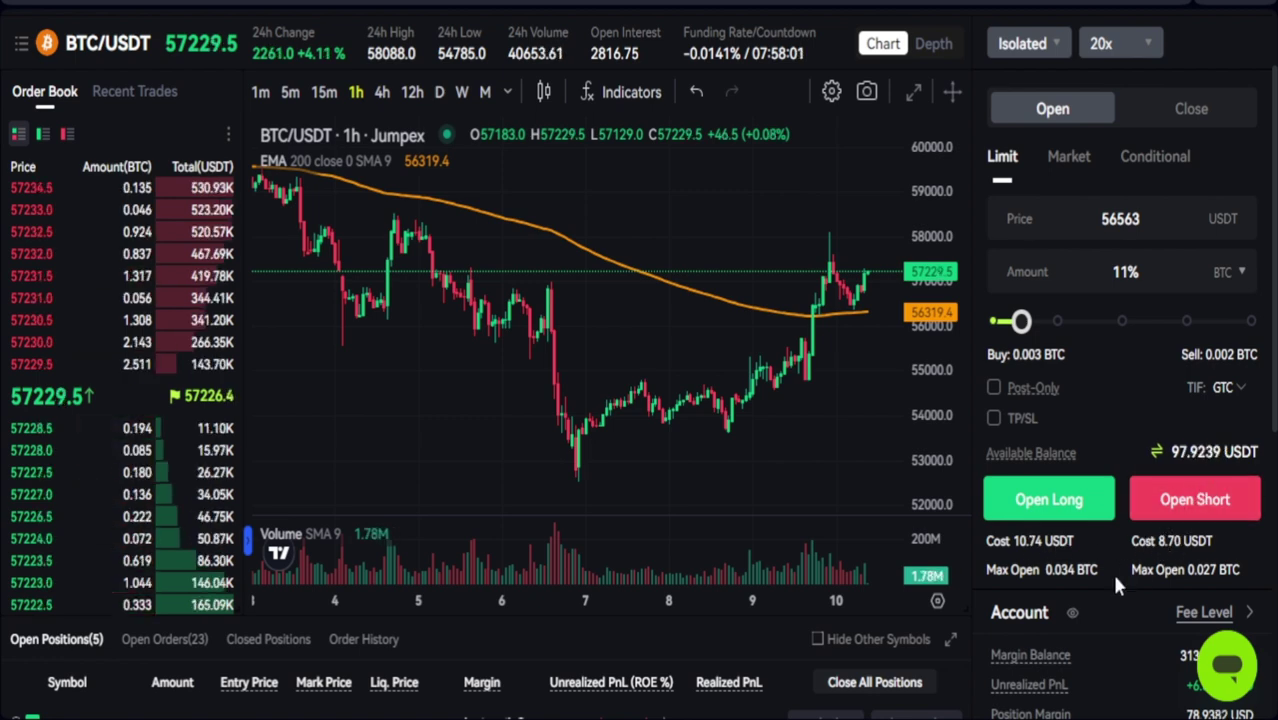
{"action": "scroll", "coordinate": [1091, 588], "scroll_direction": "down", "scroll_amount": 3}
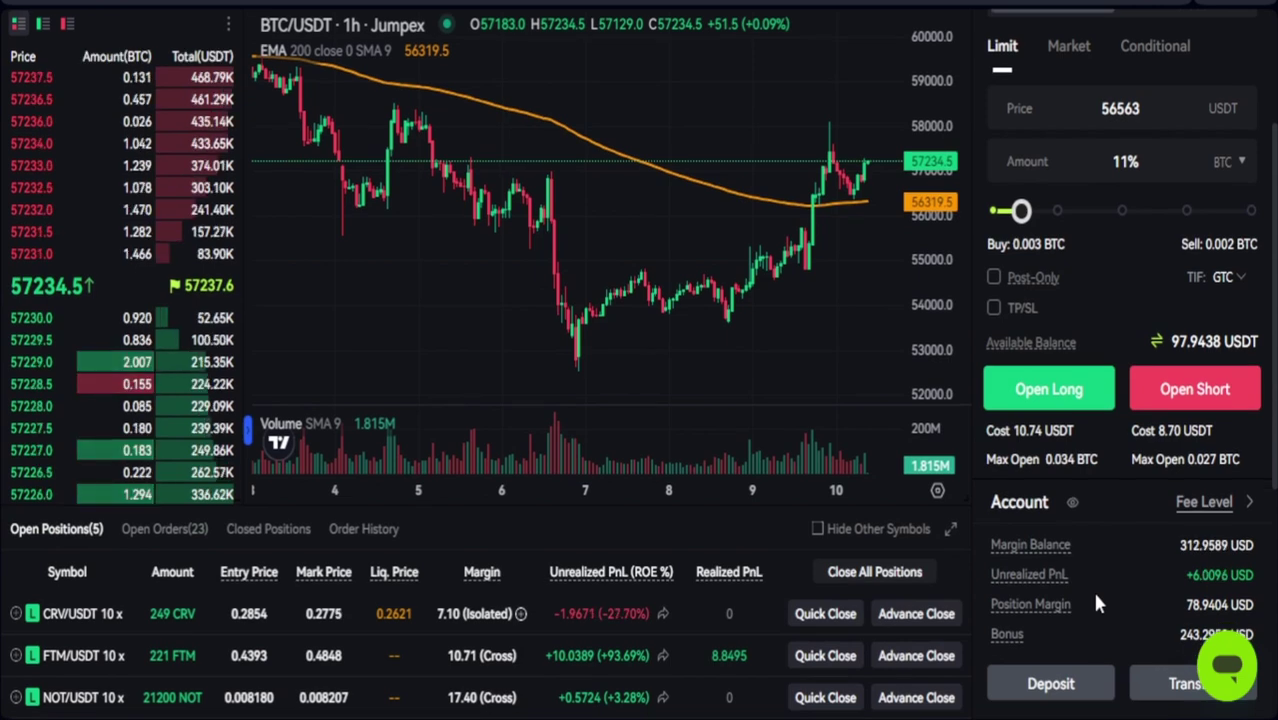
{"action": "scroll", "coordinate": [1095, 600], "scroll_direction": "up", "scroll_amount": 2}
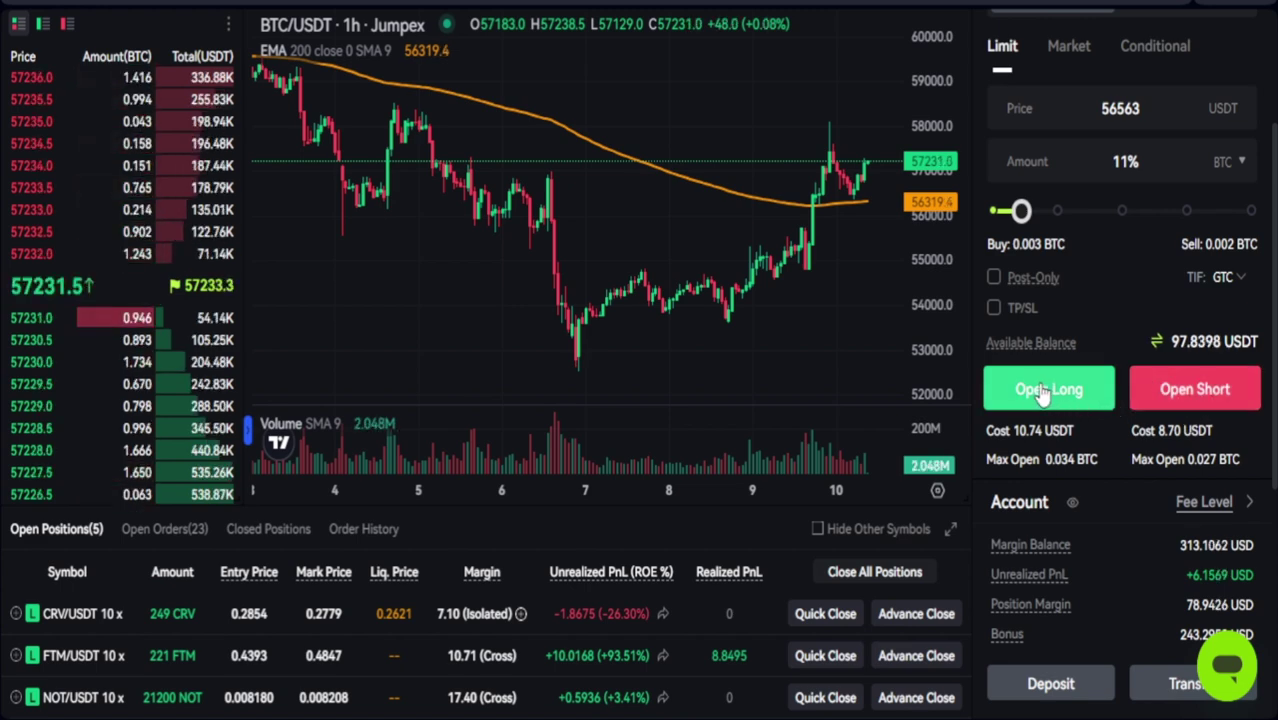
{"action": "left_click", "coordinate": [1120, 108]}
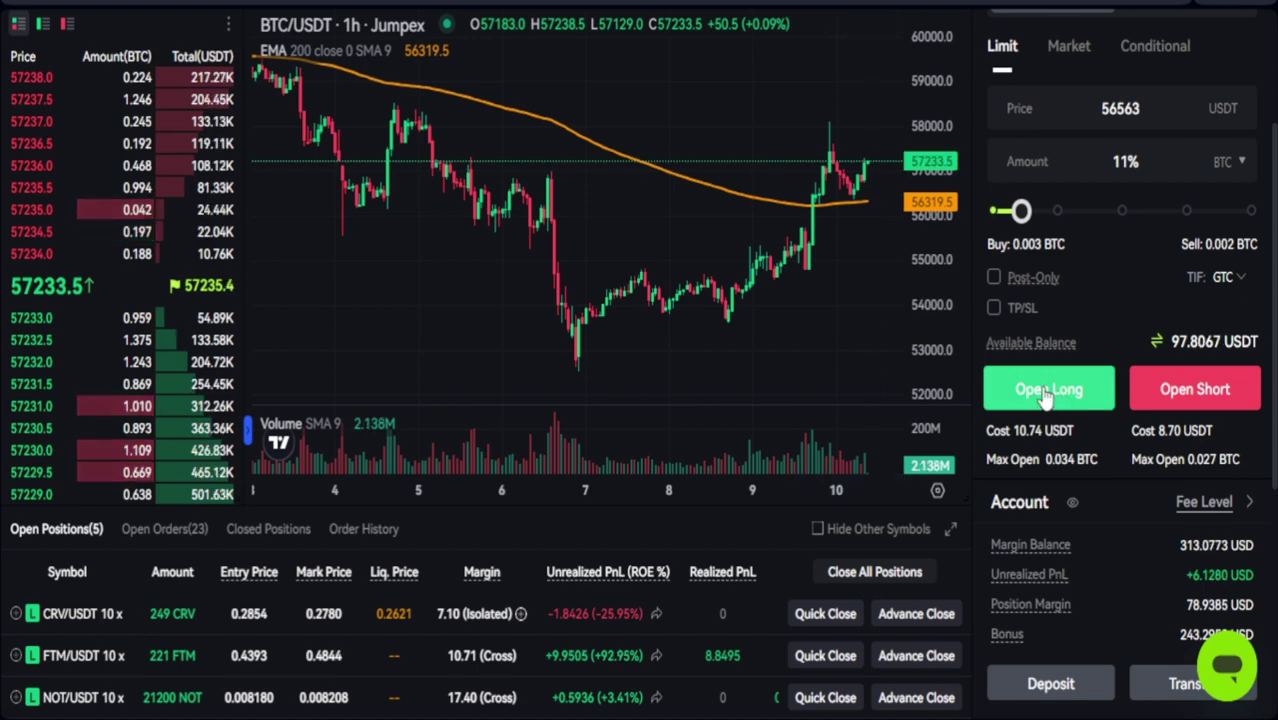
{"action": "left_click", "coordinate": [1058, 393]}
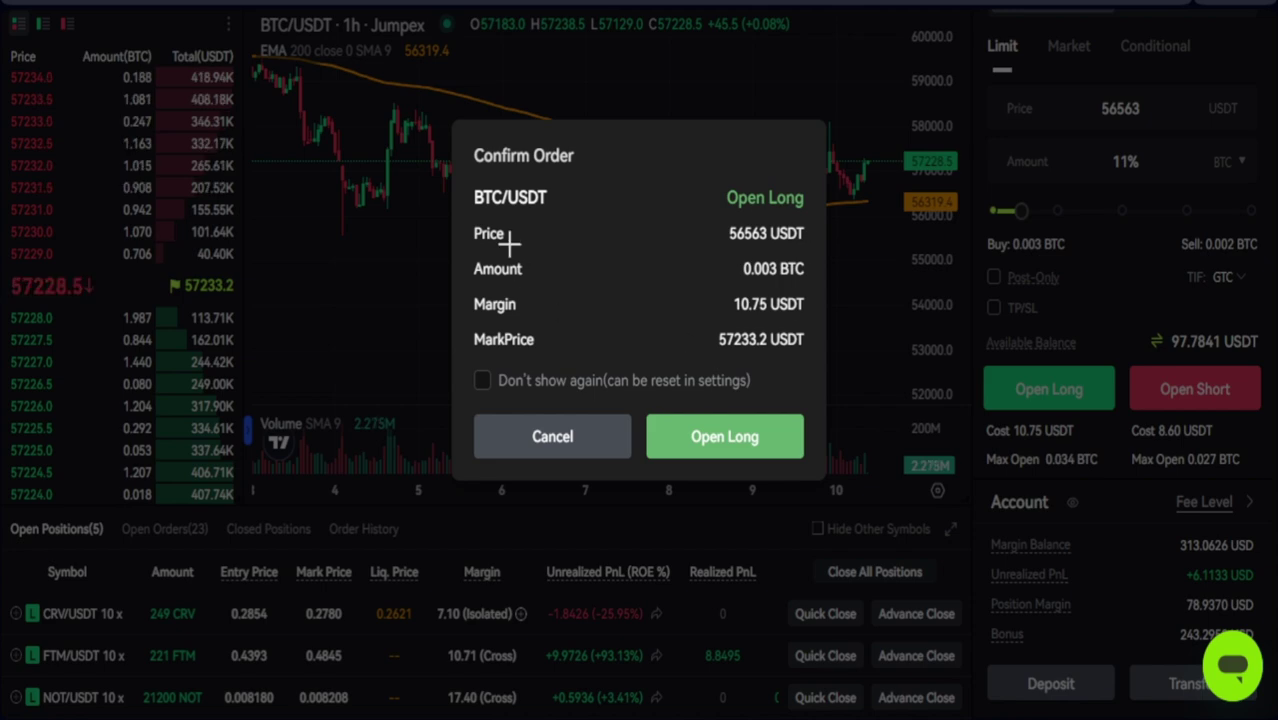
Confirm the 56563 limit long and view it under Open Orders
{"action": "left_click", "coordinate": [724, 436]}
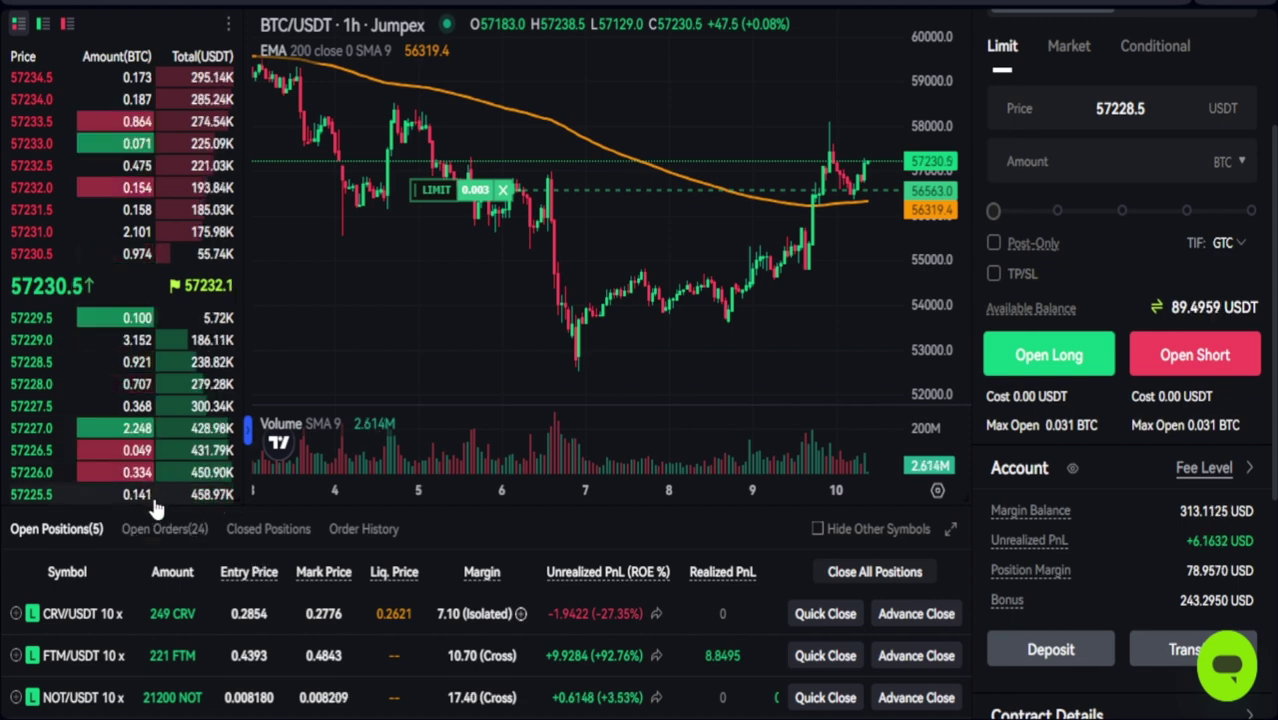
{"action": "left_click", "coordinate": [182, 533]}
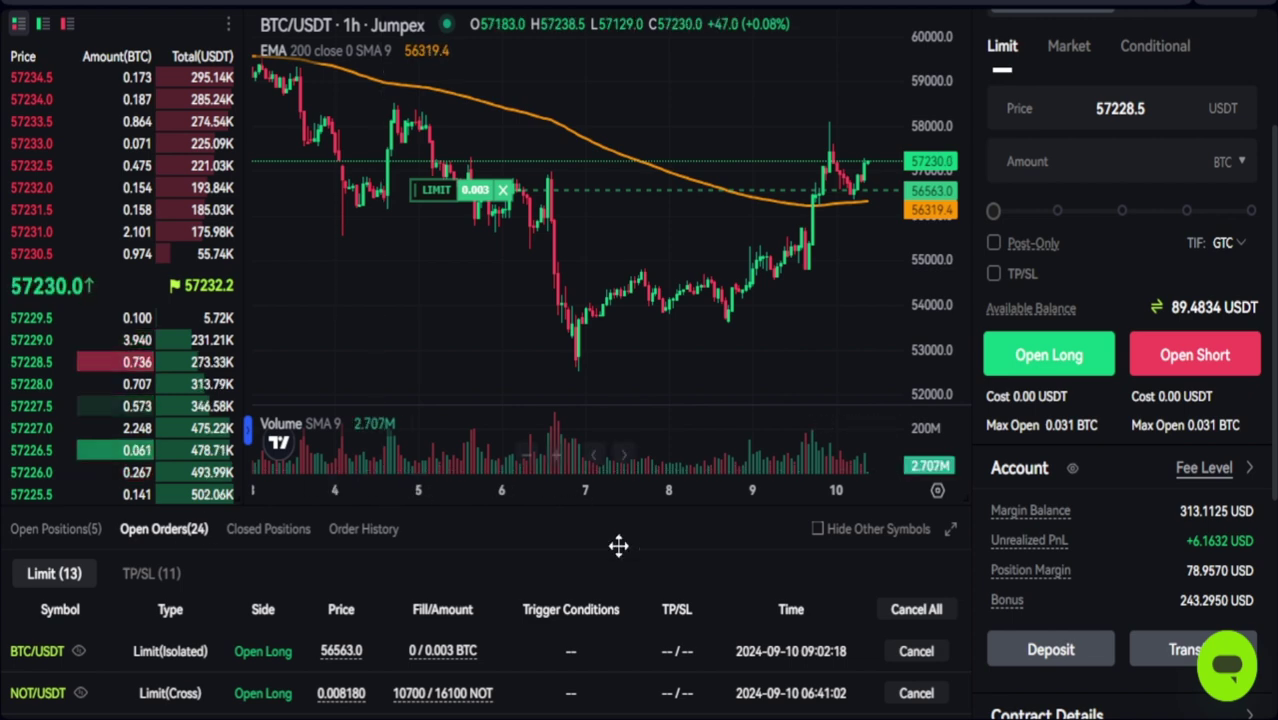
Browse the TP/SL (11) and Limit (13) order lists, then show Open Positions (5)
{"action": "scroll", "coordinate": [607, 594], "scroll_direction": "down", "scroll_amount": 3}
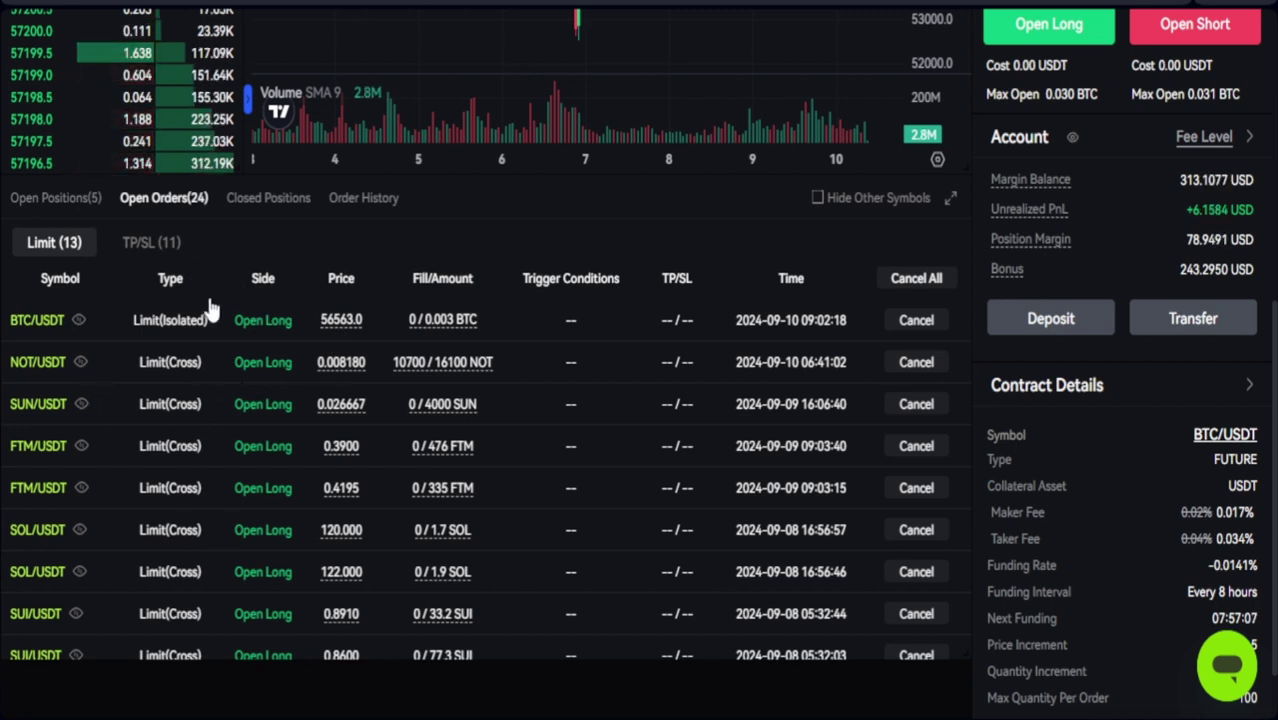
{"action": "left_click", "coordinate": [150, 245]}
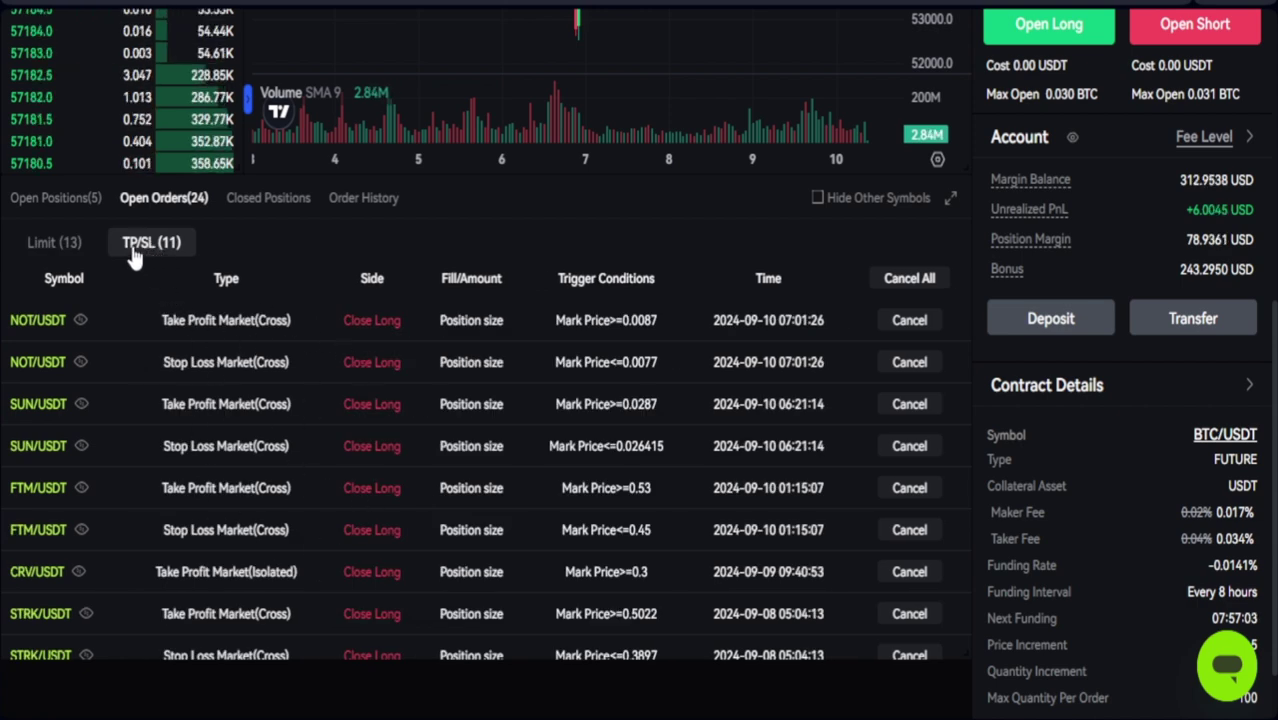
{"action": "left_click", "coordinate": [50, 244]}
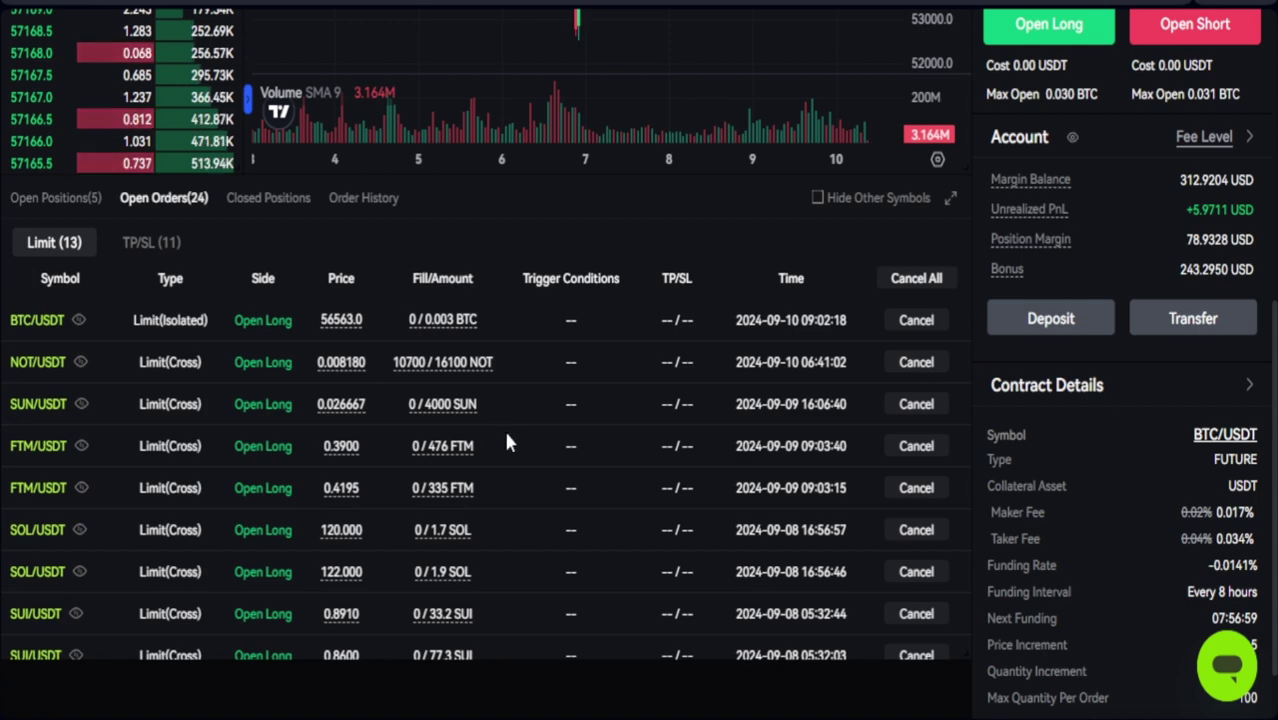
{"action": "left_click", "coordinate": [30, 206]}
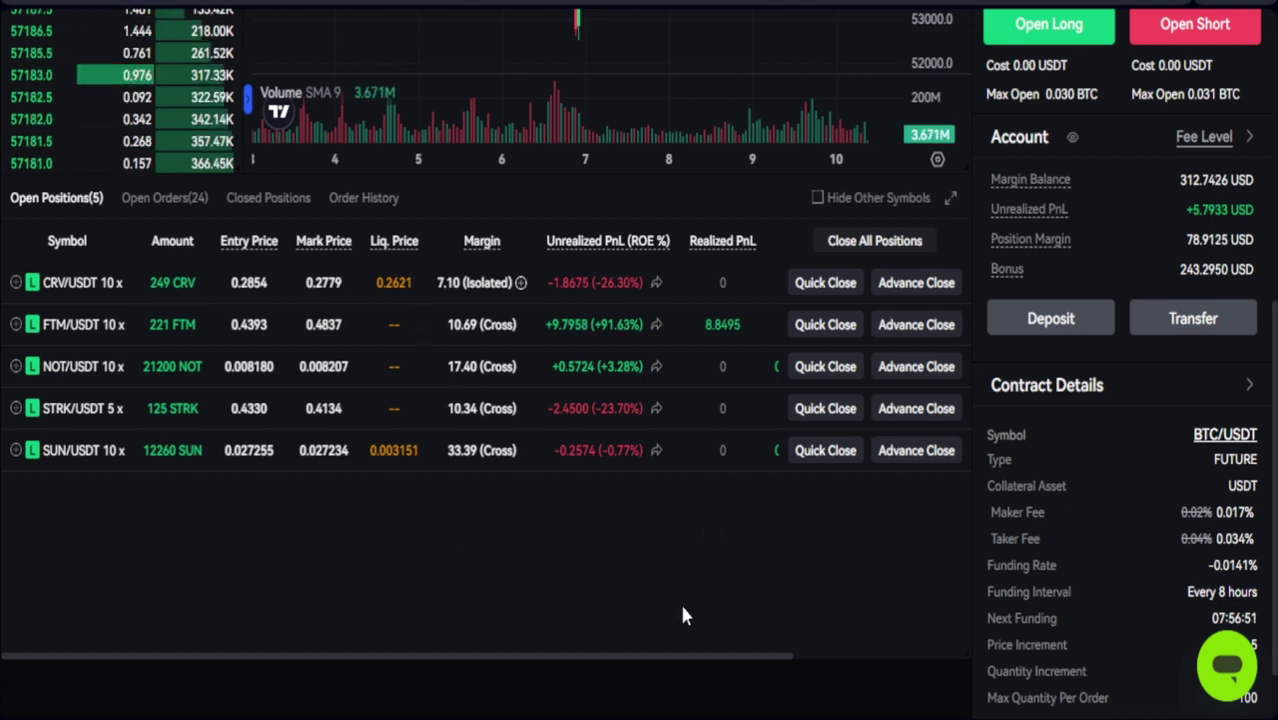
{"action": "left_click_drag", "start_coordinate": [699, 657], "coordinate": [750, 657]}
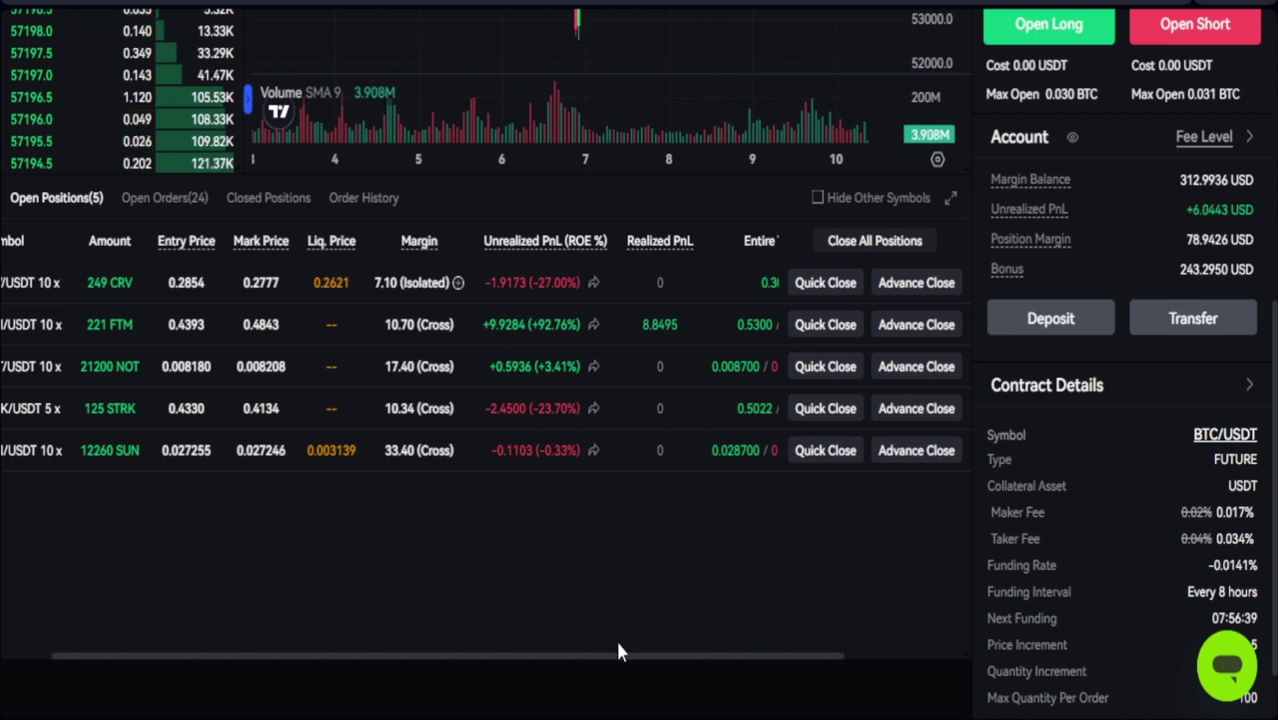
{"action": "left_click_drag", "start_coordinate": [630, 657], "coordinate": [570, 654]}
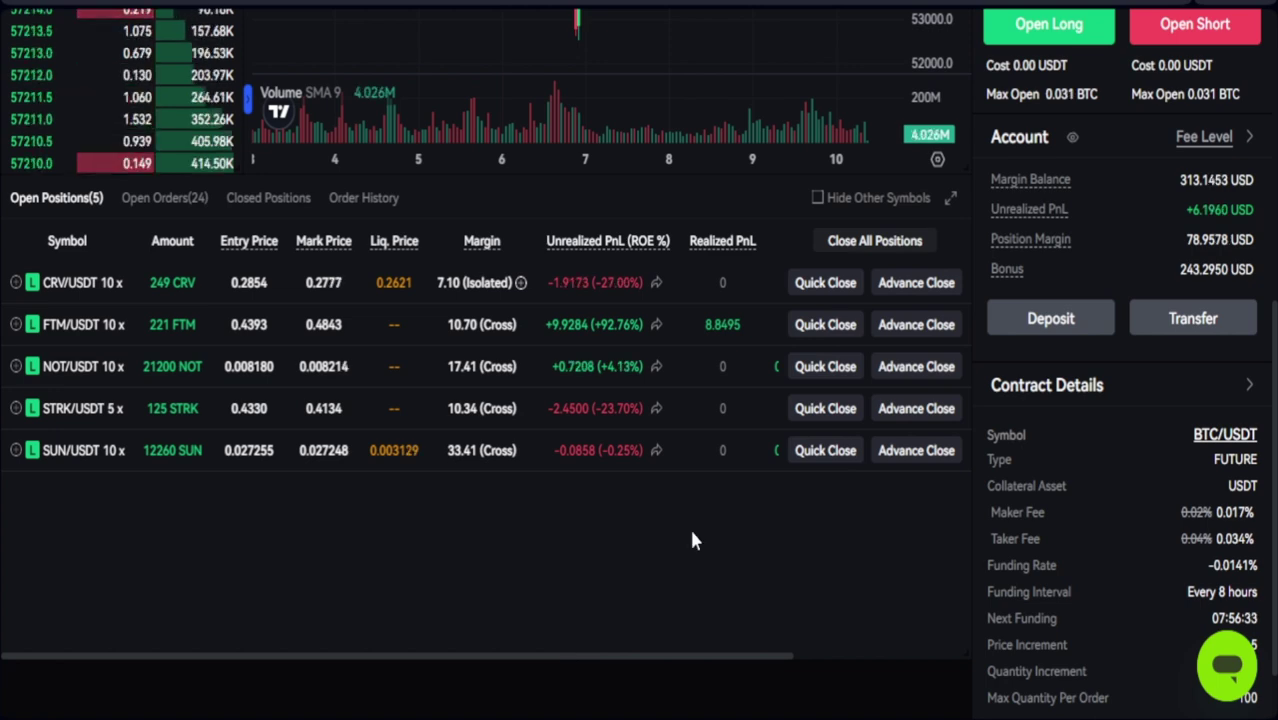
Advance-close 110 FTM of the FTM/USDT long with a 0.4843 limit order
{"action": "left_click", "coordinate": [909, 326]}
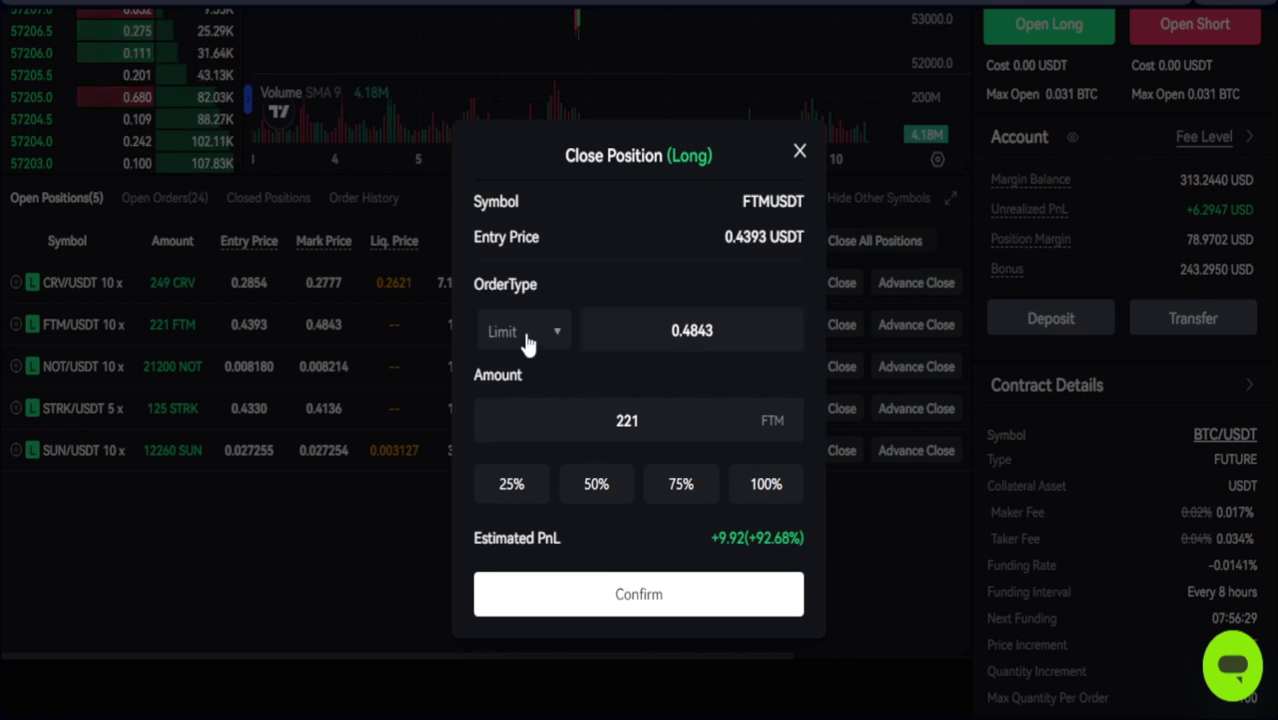
{"action": "left_click", "coordinate": [676, 333]}
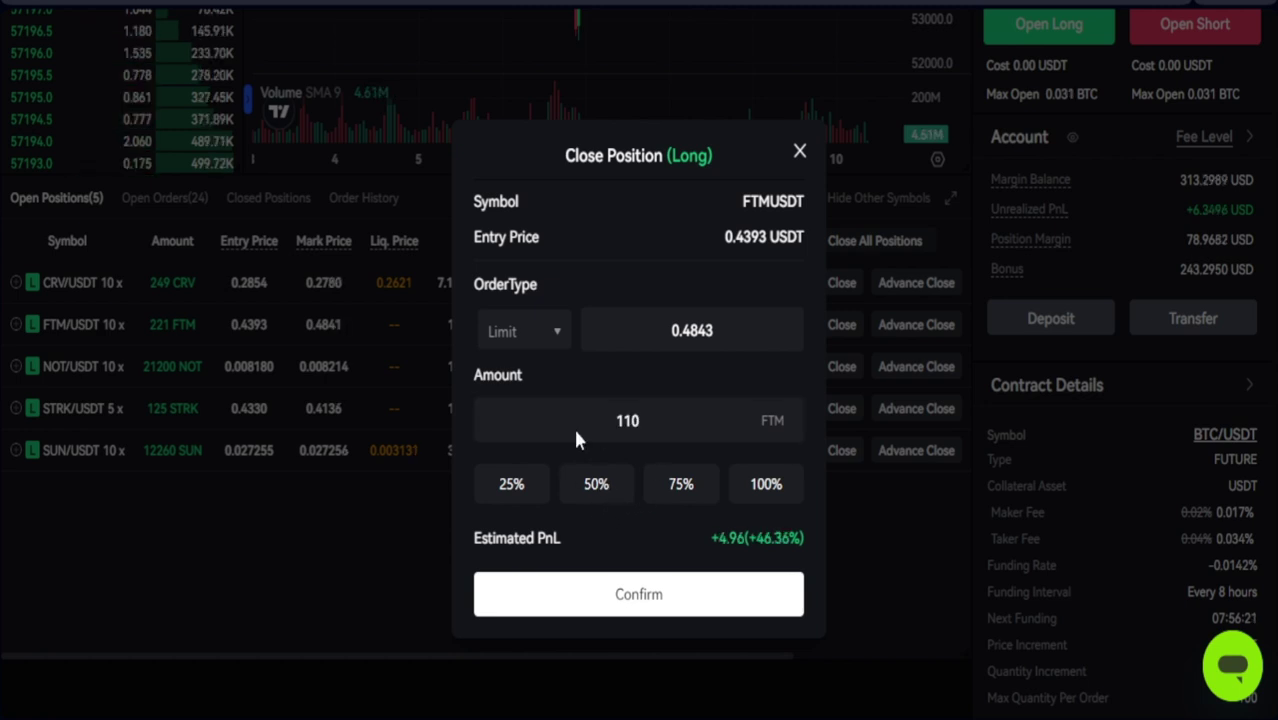
{"action": "left_click", "coordinate": [642, 596]}
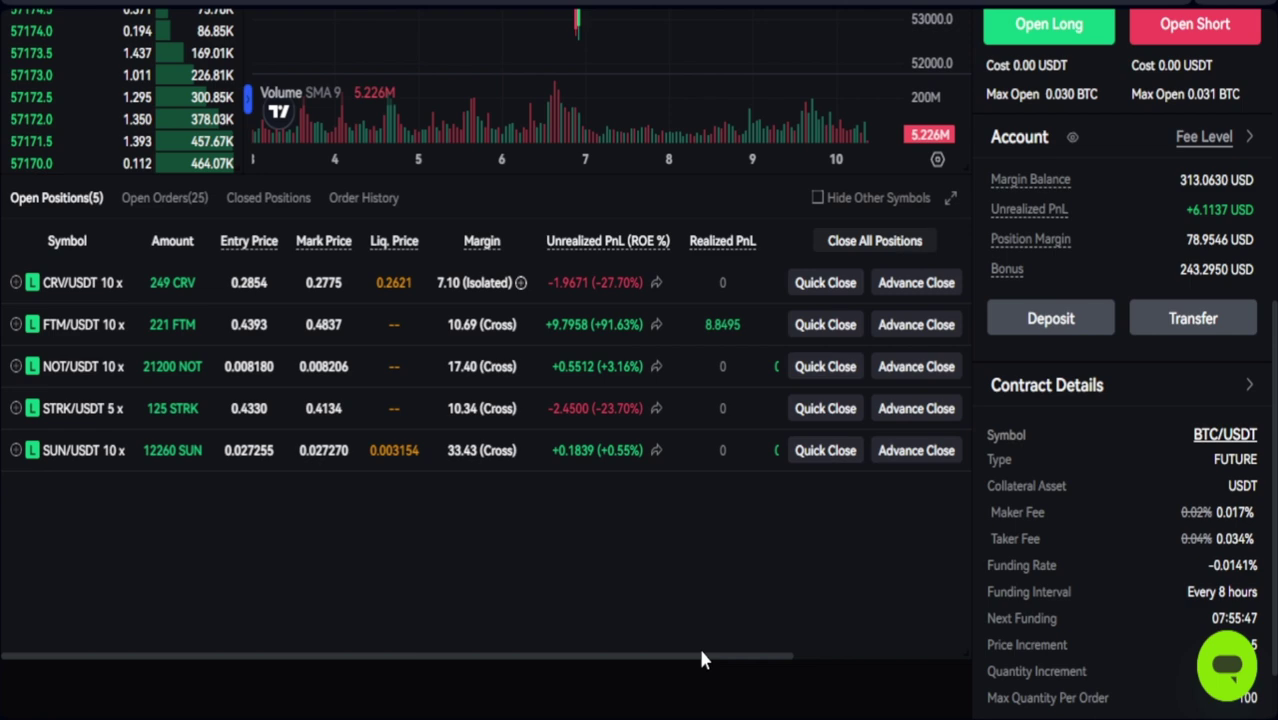
Scroll the positions table across to the Entire TP/SL column, then scroll back up to the chart
{"action": "key", "text": "ctrl+a"}
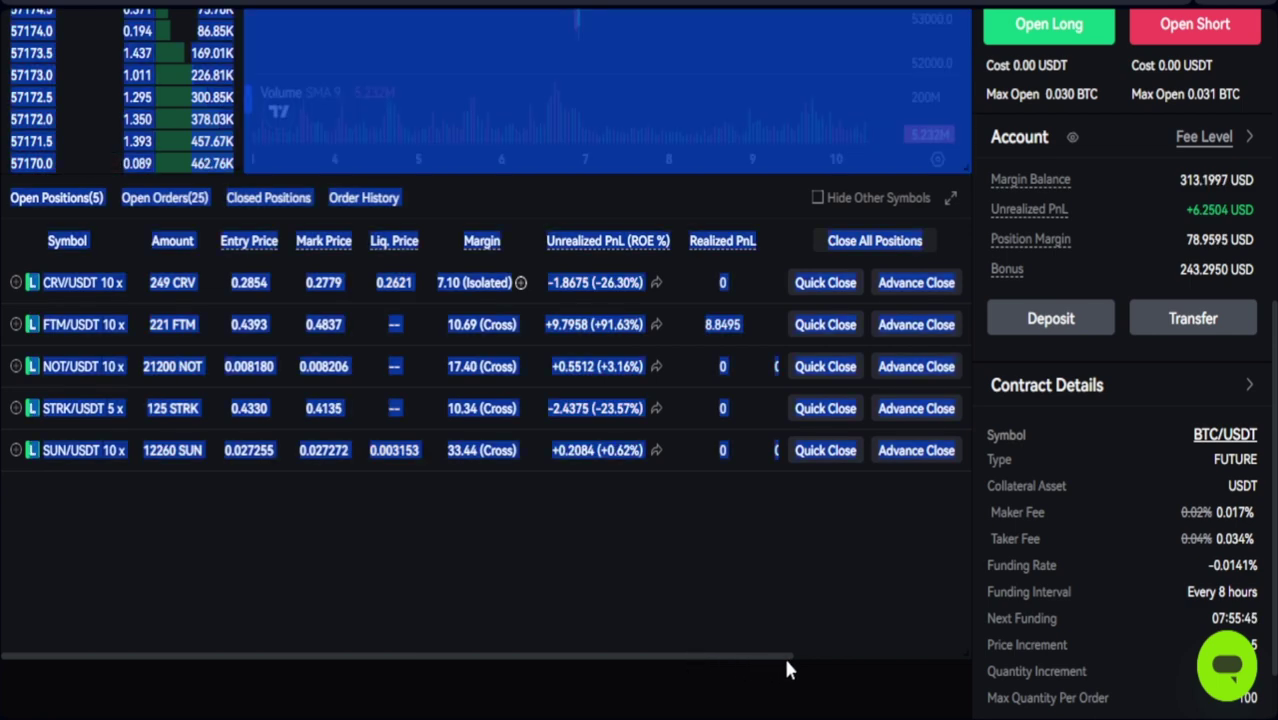
{"action": "left_click", "coordinate": [694, 611]}
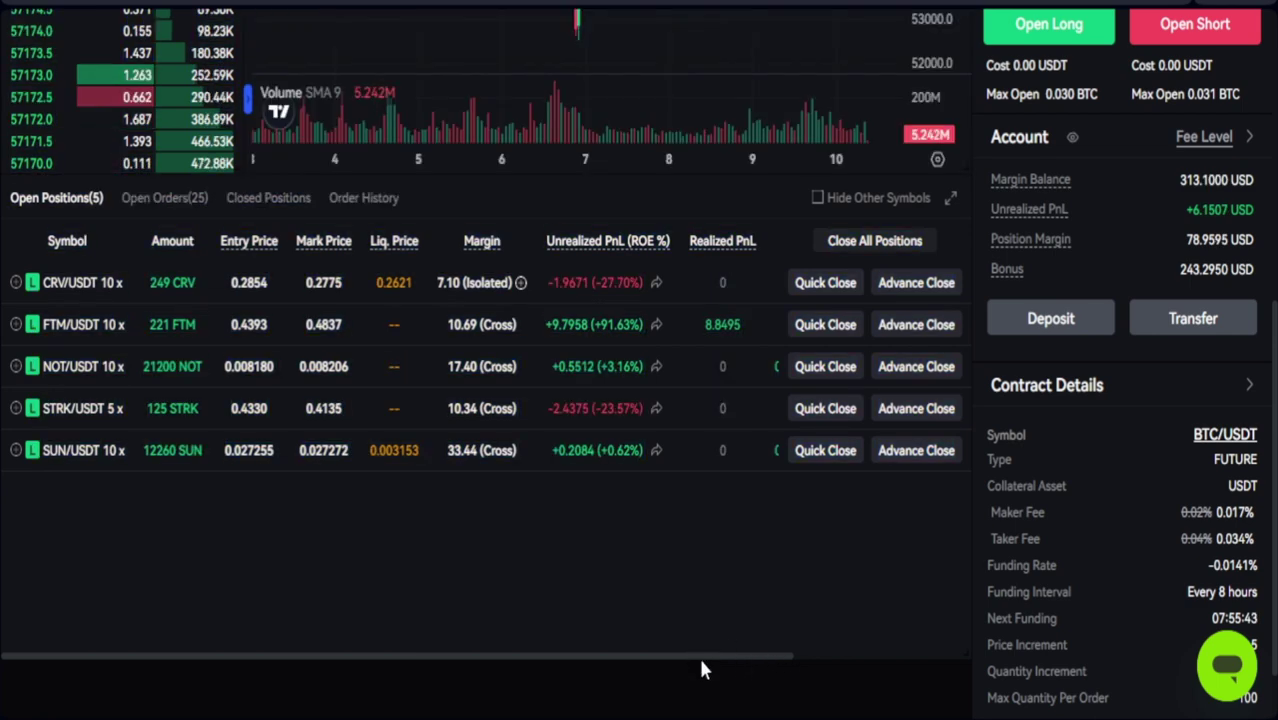
{"action": "left_click_drag", "start_coordinate": [700, 659], "coordinate": [858, 660]}
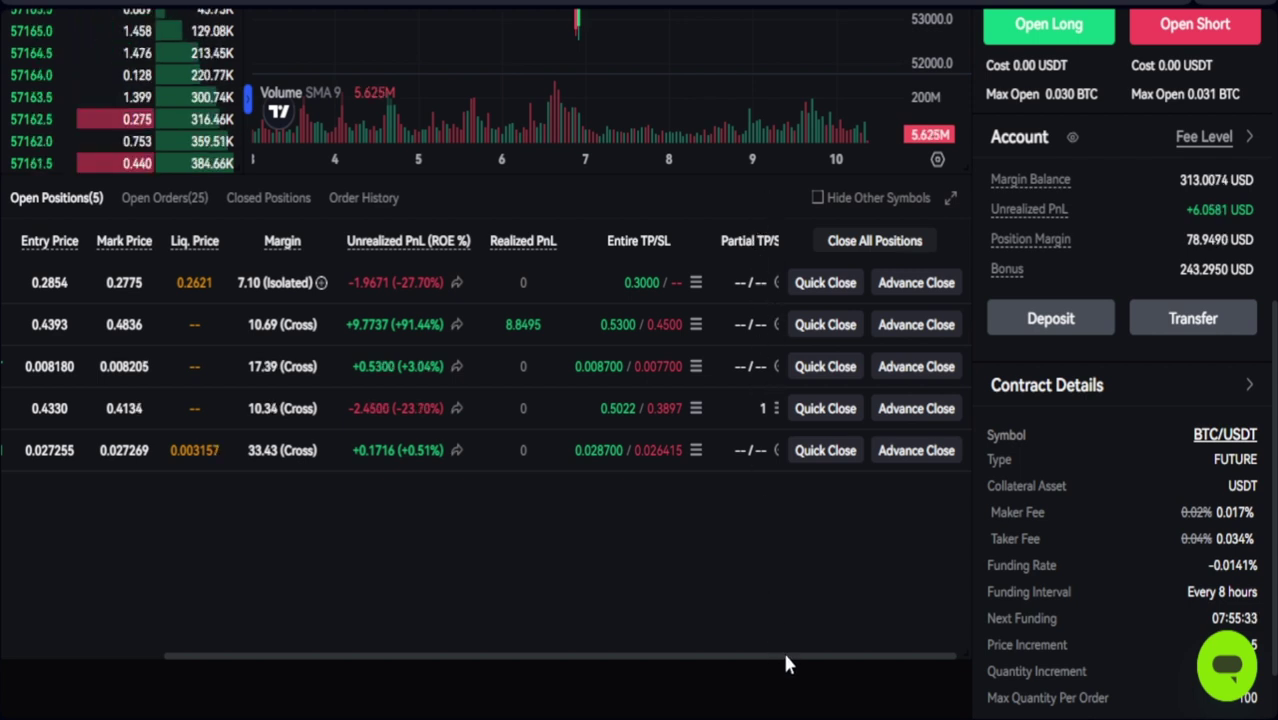
{"action": "left_click_drag", "start_coordinate": [785, 656], "coordinate": [827, 656]}
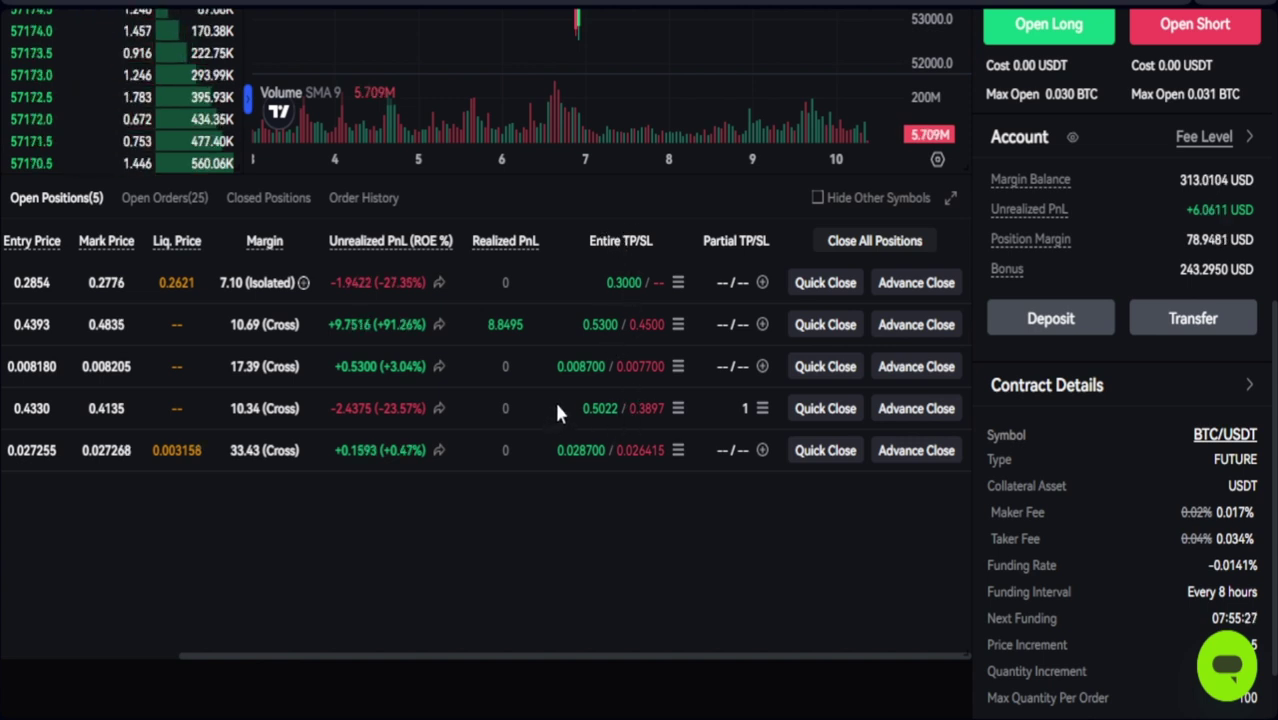
{"action": "mouse_move", "coordinate": [585, 337]}
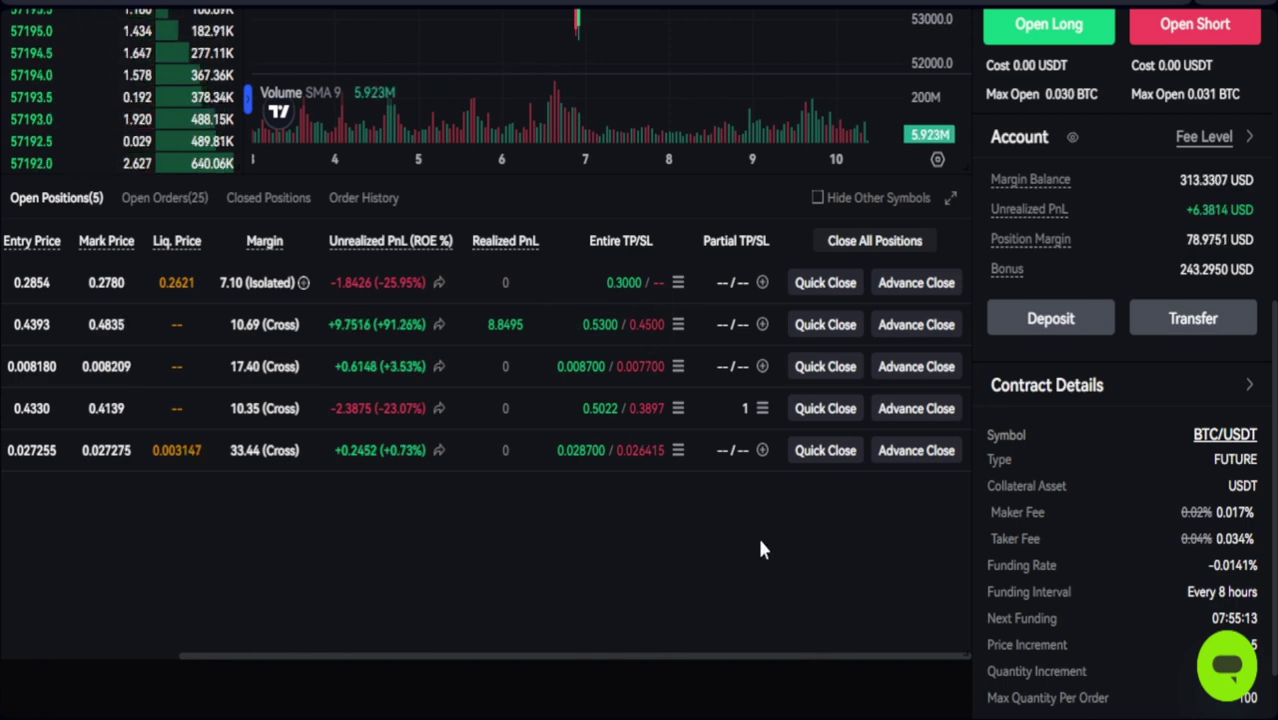
{"action": "scroll", "coordinate": [760, 545], "scroll_direction": "up", "scroll_amount": 5}
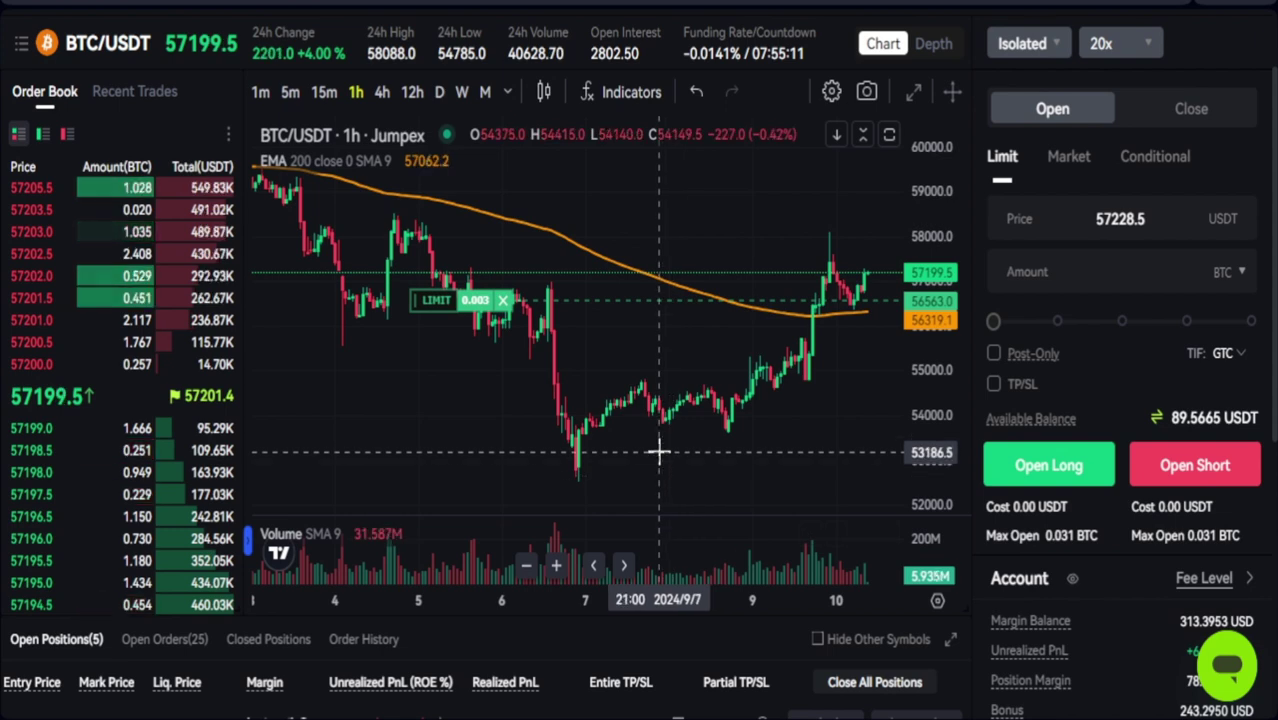
Zoom the chart and drag the LIMIT 0.003 BTC order line down to 54788.5
{"action": "scroll", "coordinate": [556, 371], "scroll_direction": "up", "scroll_amount": 2}
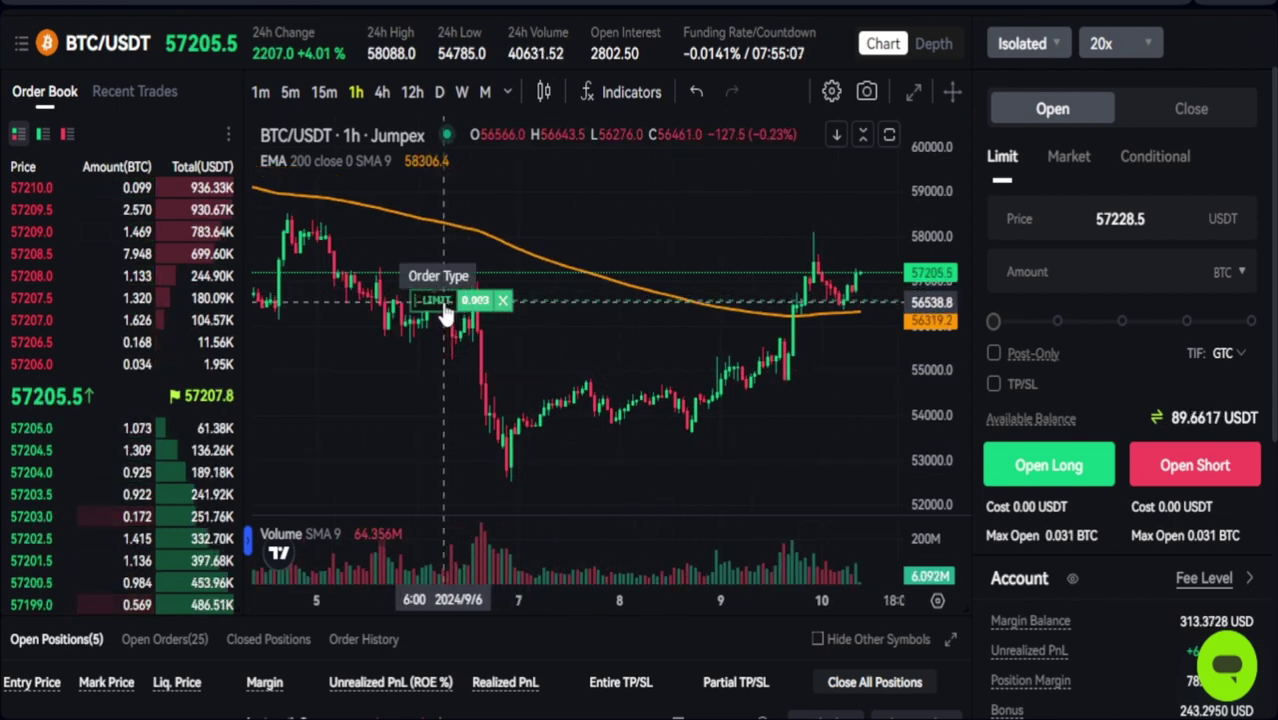
{"action": "left_click_drag", "start_coordinate": [443, 310], "coordinate": [507, 380]}
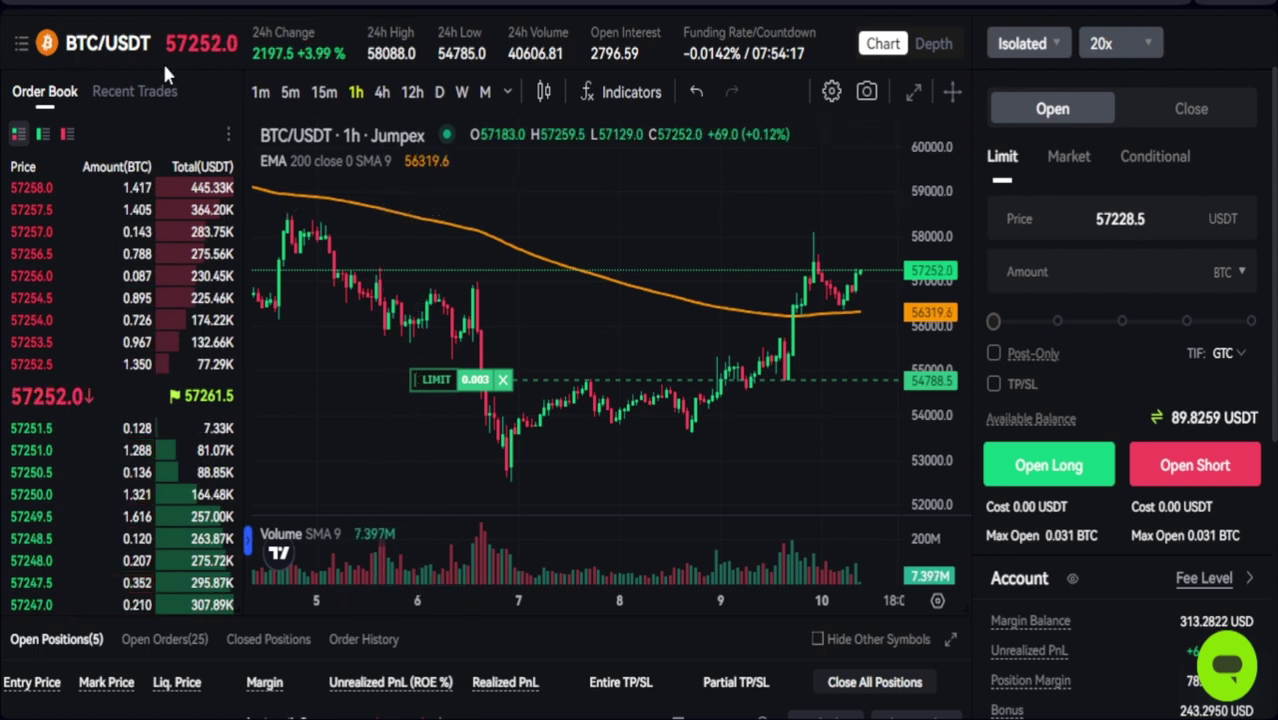
Show the header's Futures menu listing USD-M Futures, Copy Trade, 1077x Futures and Simulated Trade
{"action": "scroll", "coordinate": [199, 95], "scroll_direction": "up", "scroll_amount": 1}
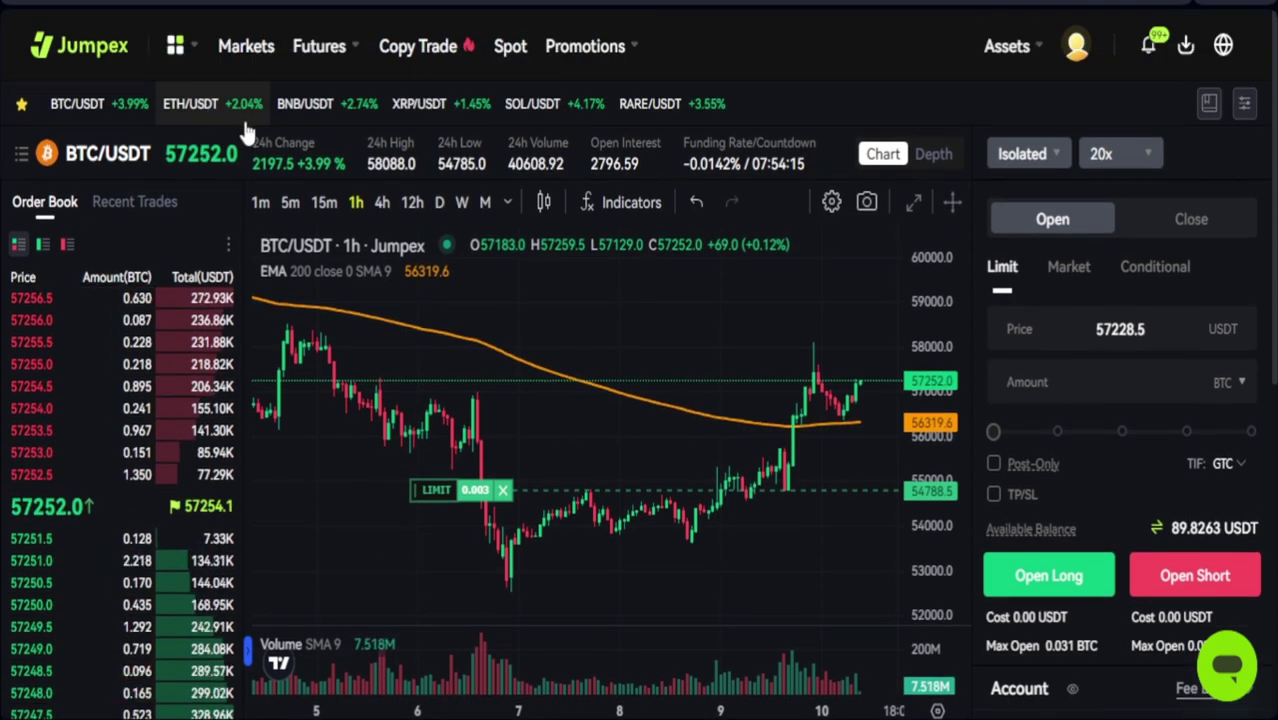
{"action": "mouse_move", "coordinate": [320, 50]}
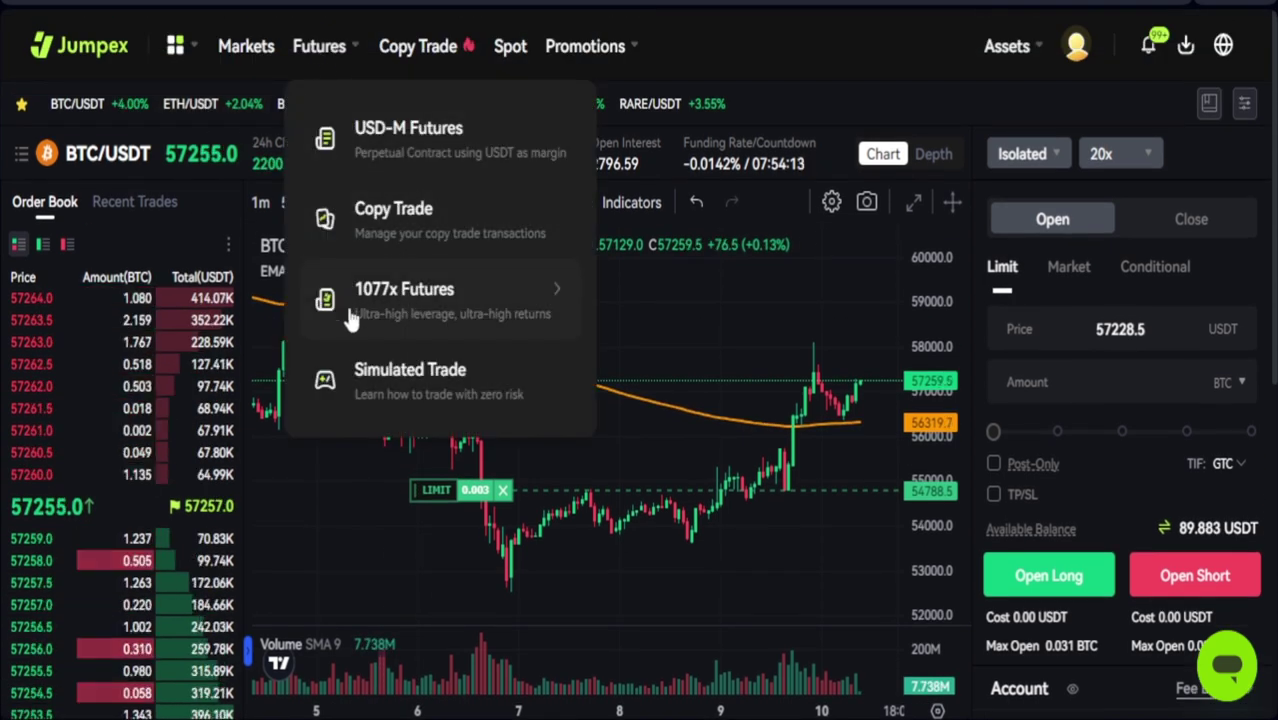